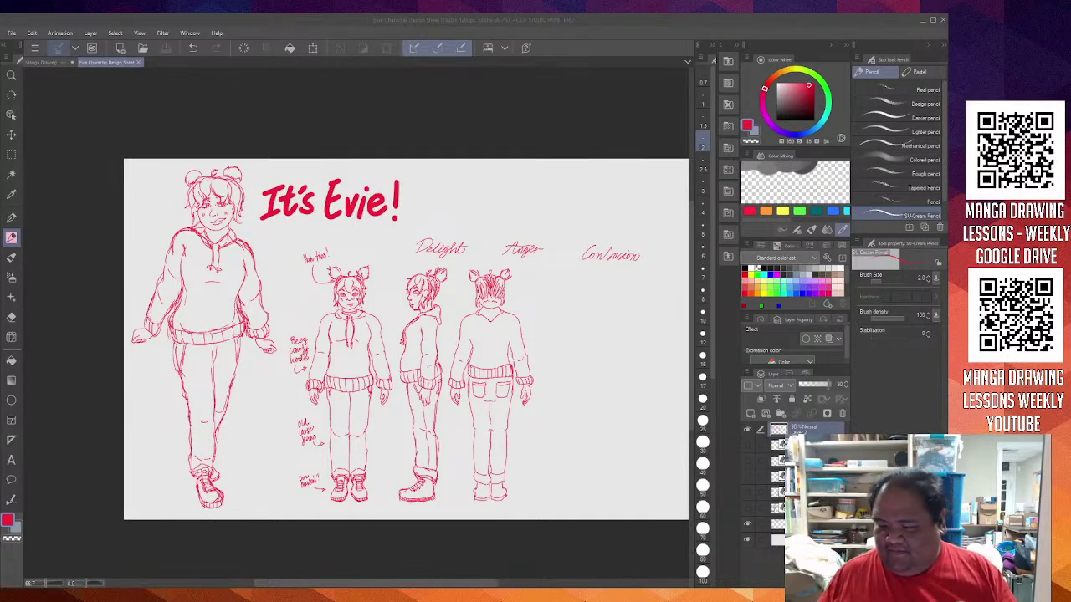
Switch to the browser and examine the smiling and laughing faces on the emotion reference chart for the Delight expression
click(517, 23)
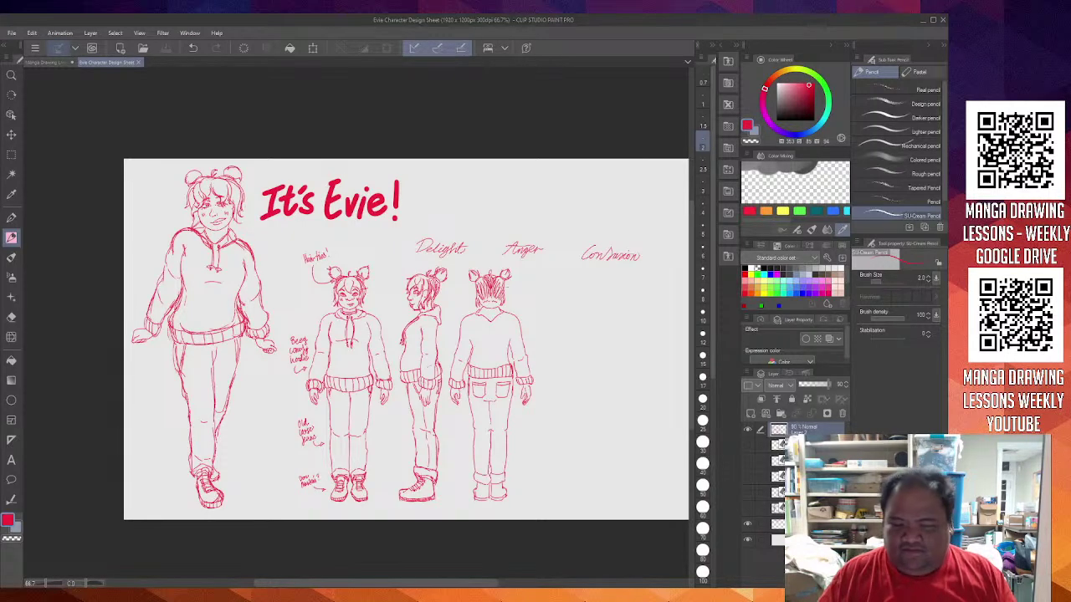
scroll(485, 187, up, 5)
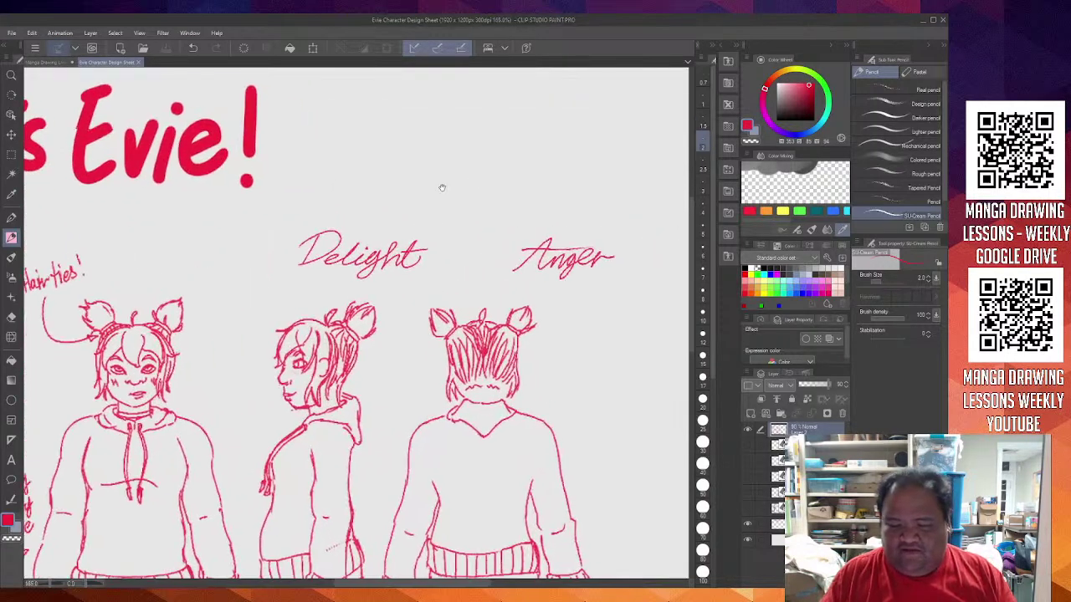
drag(442, 187, 462, 294)
scroll(466, 301, up, 3)
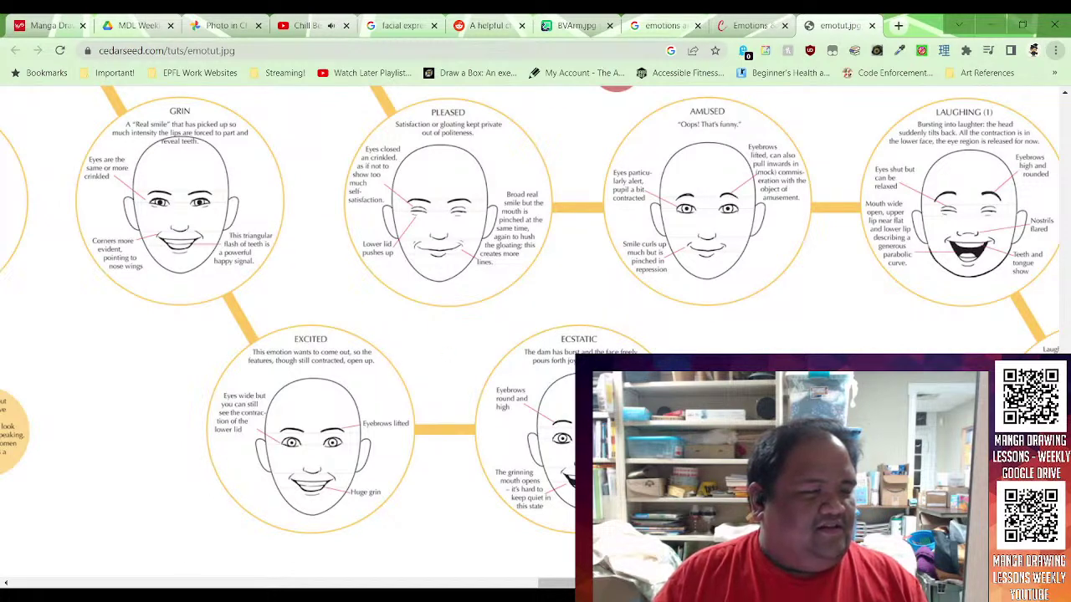
scroll(406, 558, right, 5)
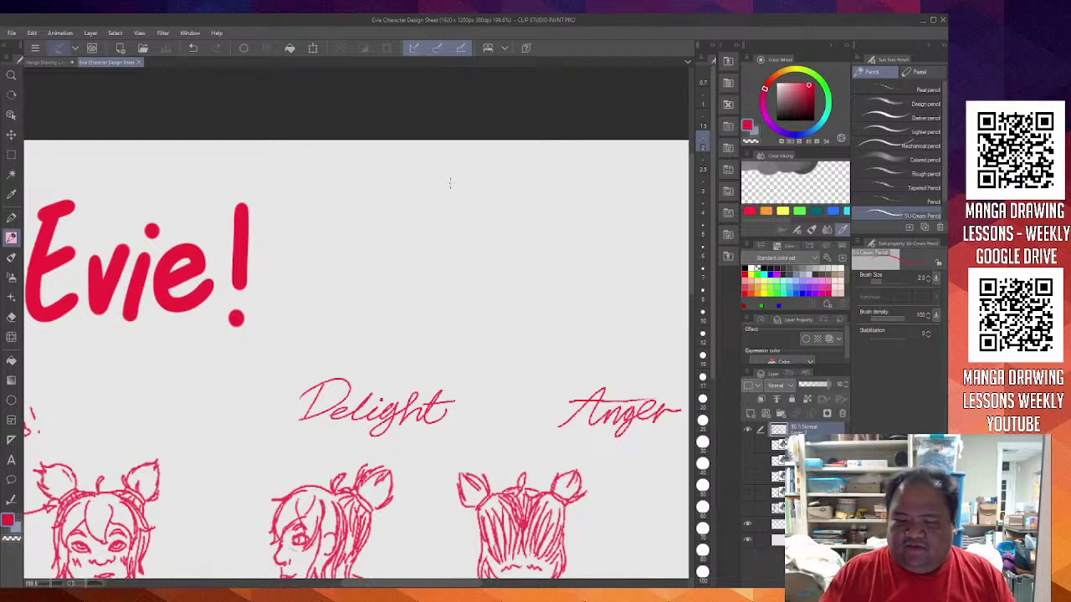
drag(449, 183, 451, 284)
key(ctrl+z)
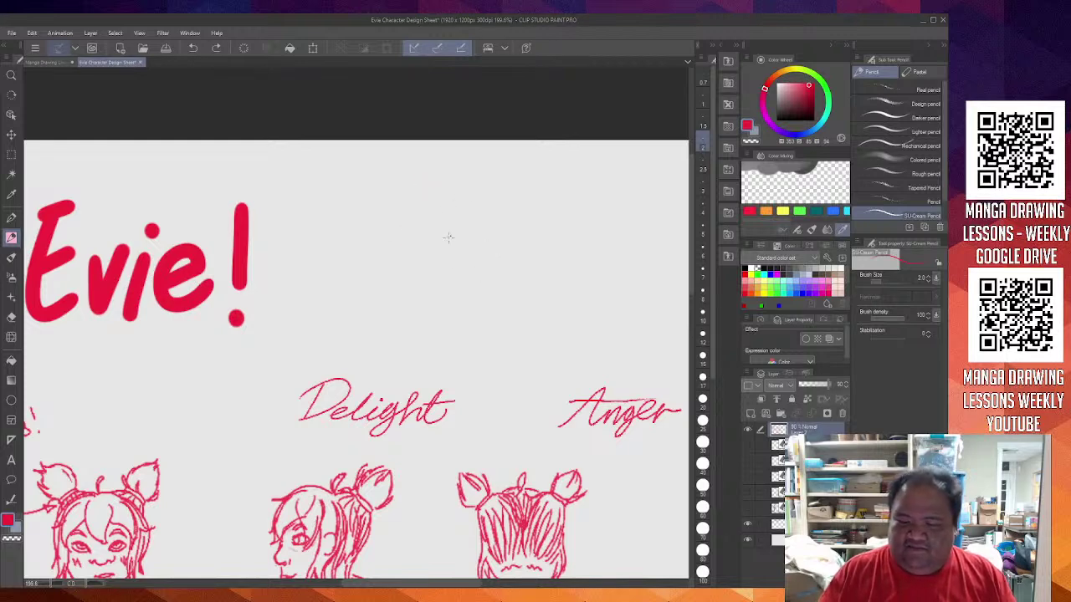
mouse_move(348, 269)
mouse_down()
mouse_move(474, 293)
mouse_move(374, 194)
mouse_up()
key(ctrl+z)
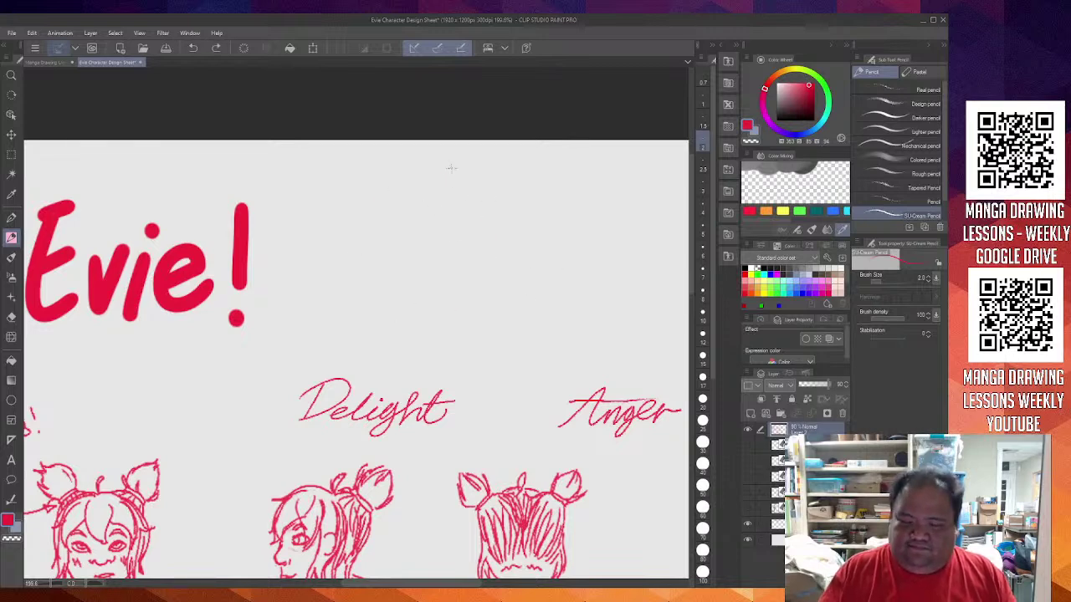
scroll(539, 237, up, 2)
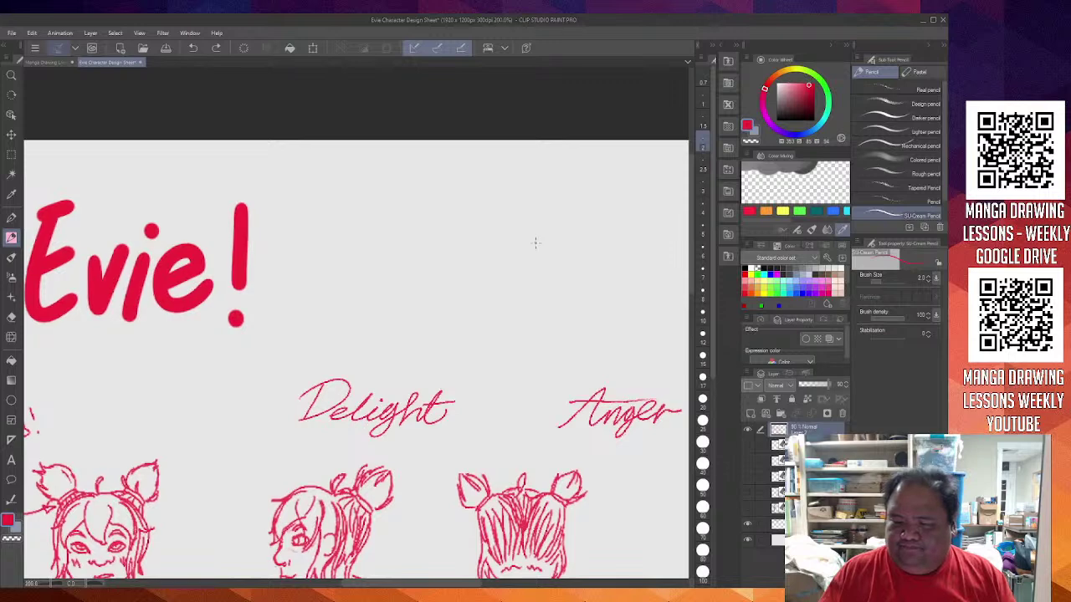
mouse_move(435, 147)
mouse_down()
mouse_move(358, 167)
mouse_move(452, 146)
mouse_move(343, 244)
mouse_move(393, 141)
mouse_move(337, 240)
mouse_move(366, 170)
mouse_up()
key(ctrl+z)
key(ctrl+z)
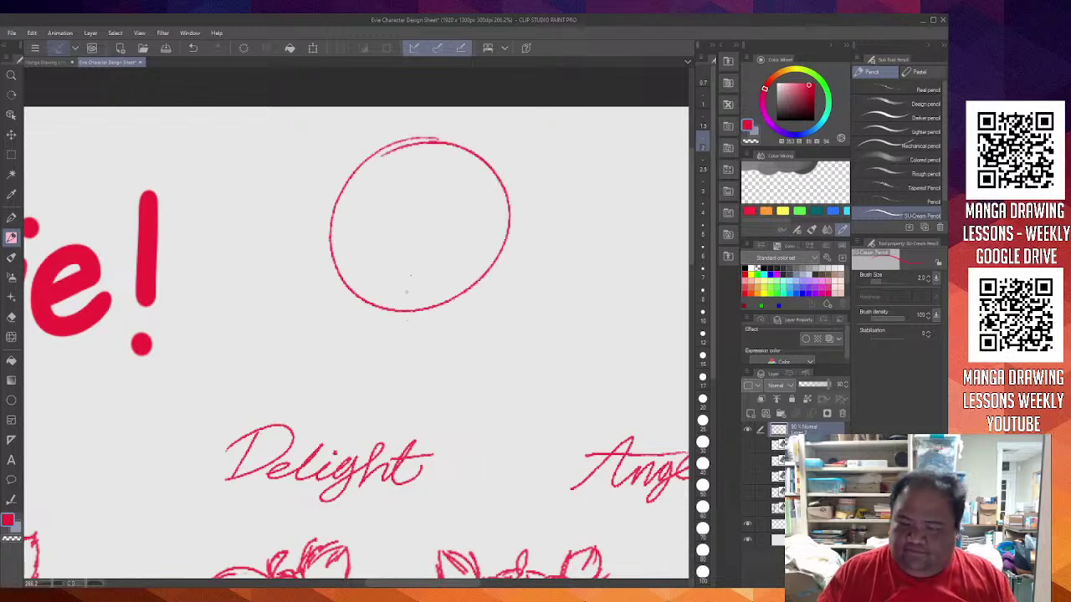
key(ctrl+z)
Sketch a round head above the Delight label with a vertical centre line and a horizontal eye guideline
mouse_move(422, 190)
mouse_down()
mouse_move(416, 322)
mouse_move(399, 189)
mouse_move(393, 311)
mouse_up()
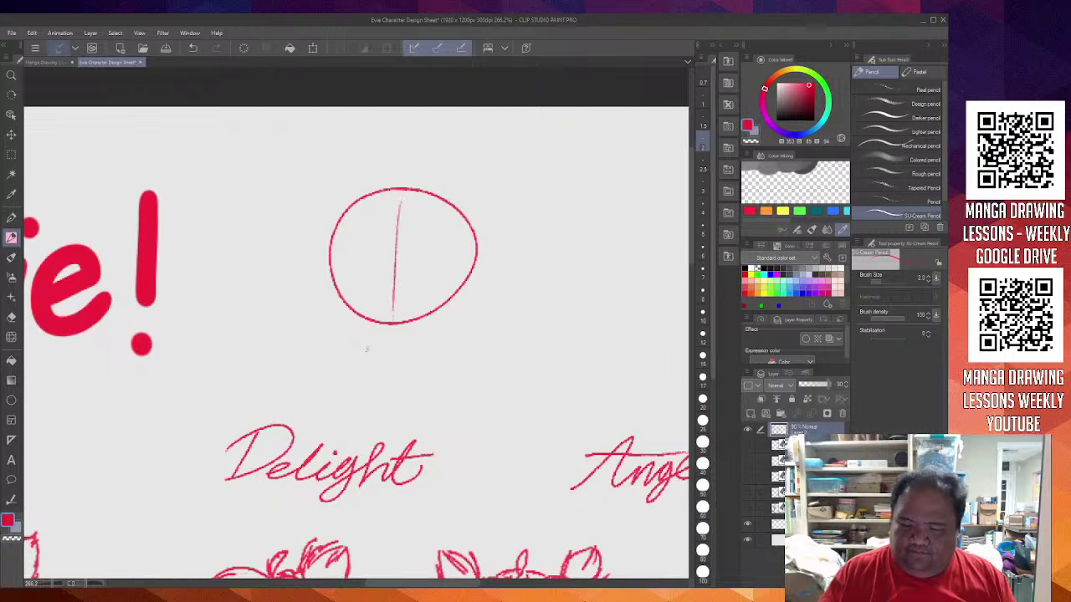
drag(400, 199, 388, 406)
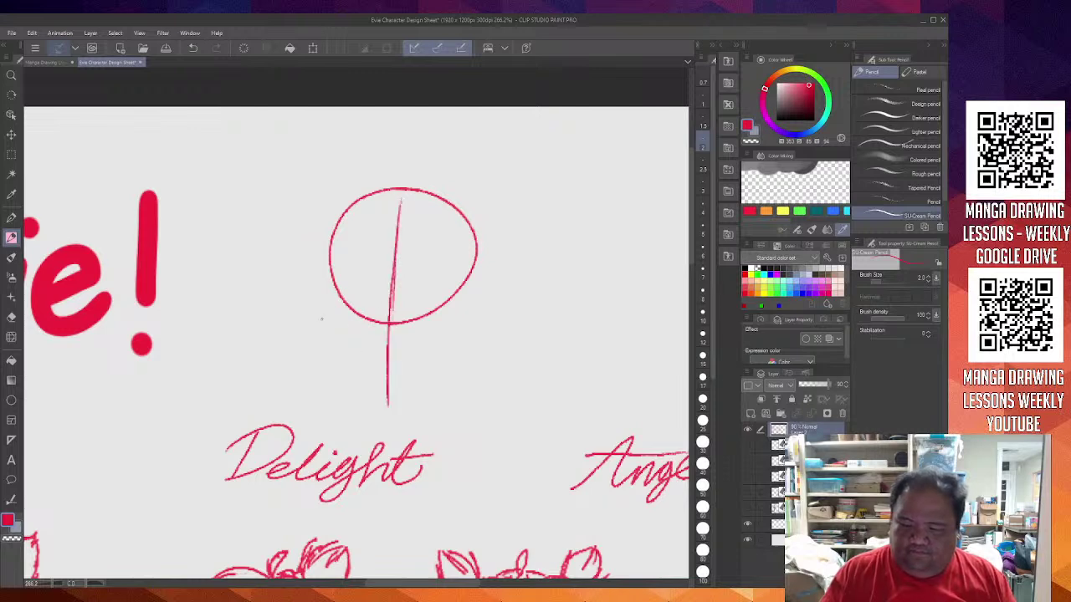
drag(334, 320, 460, 327)
key(ctrl+z)
drag(321, 295, 504, 303)
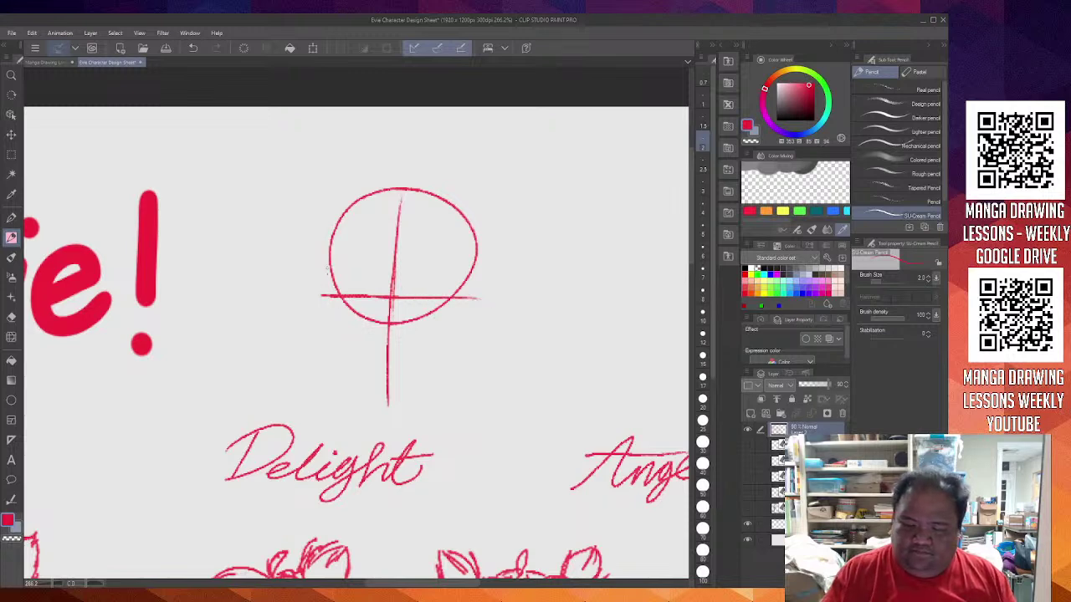
Sketch both sides of the face down from the head circle and join them into a jaw and pointed chin
drag(326, 275, 323, 333)
key(ctrl+z)
drag(330, 263, 321, 327)
mouse_move(328, 281)
mouse_down()
mouse_move(347, 372)
mouse_move(385, 384)
mouse_up()
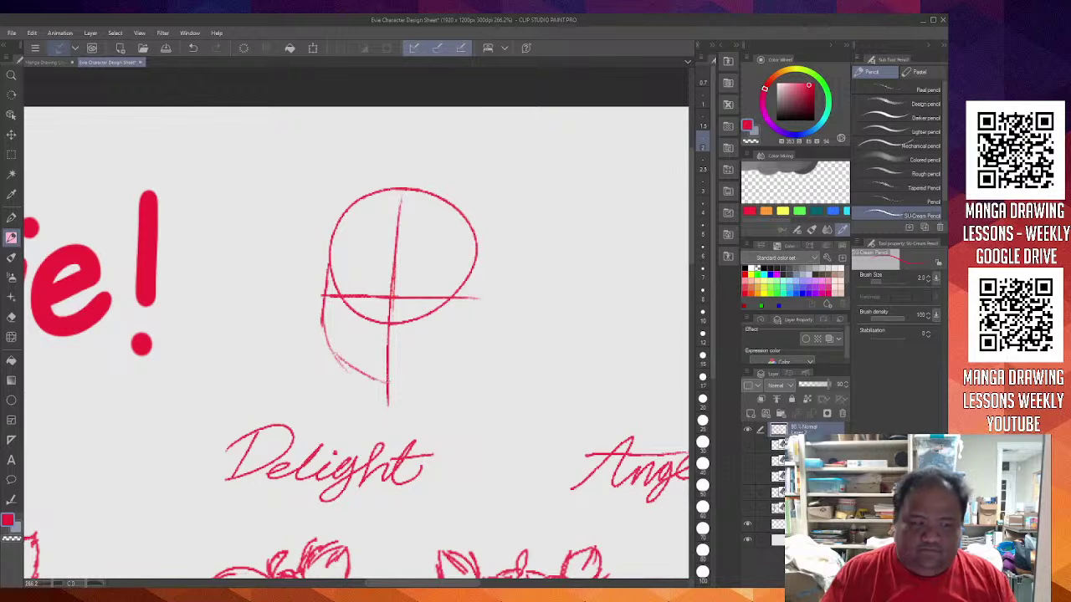
key(ctrl+z)
mouse_move(325, 298)
mouse_down()
mouse_move(325, 358)
mouse_move(378, 407)
mouse_move(410, 391)
mouse_up()
drag(476, 266, 461, 345)
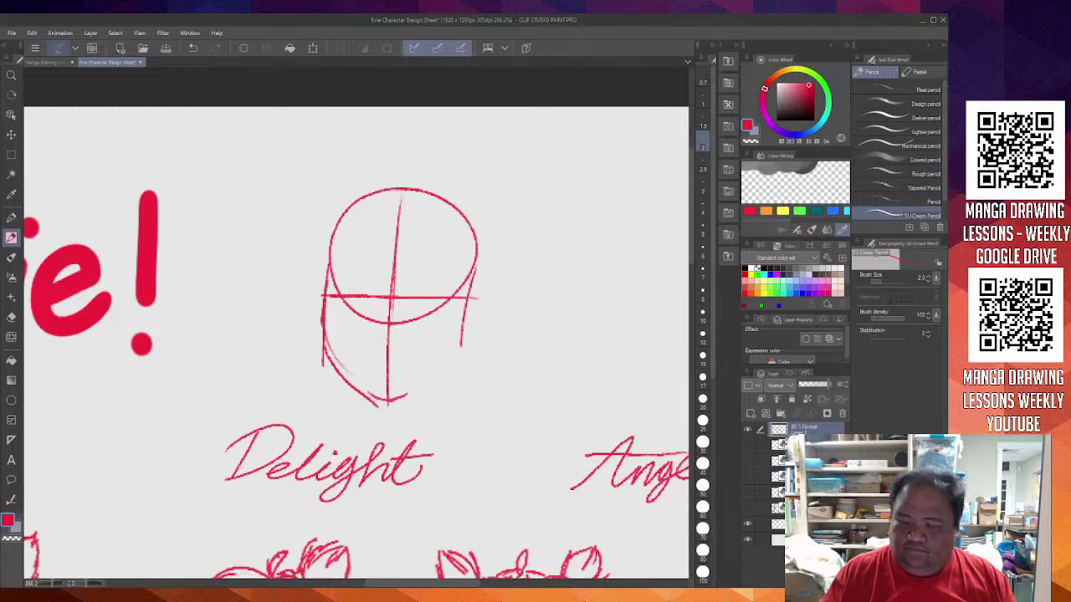
key(ctrl+z)
mouse_move(465, 294)
mouse_down()
mouse_move(465, 345)
mouse_move(404, 398)
mouse_move(464, 339)
mouse_move(444, 363)
mouse_up()
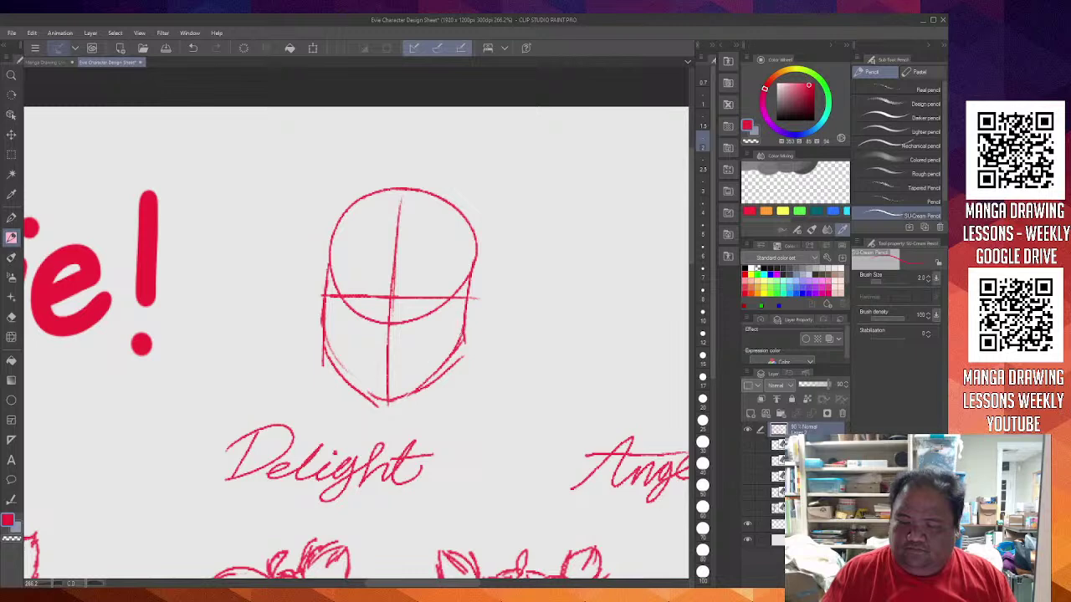
Sketch the eye on the left half of the Delight face, on the horizontal guideline, with eyelids and a round iris
drag(342, 280, 374, 294)
key(ctrl+z)
drag(423, 416, 539, 232)
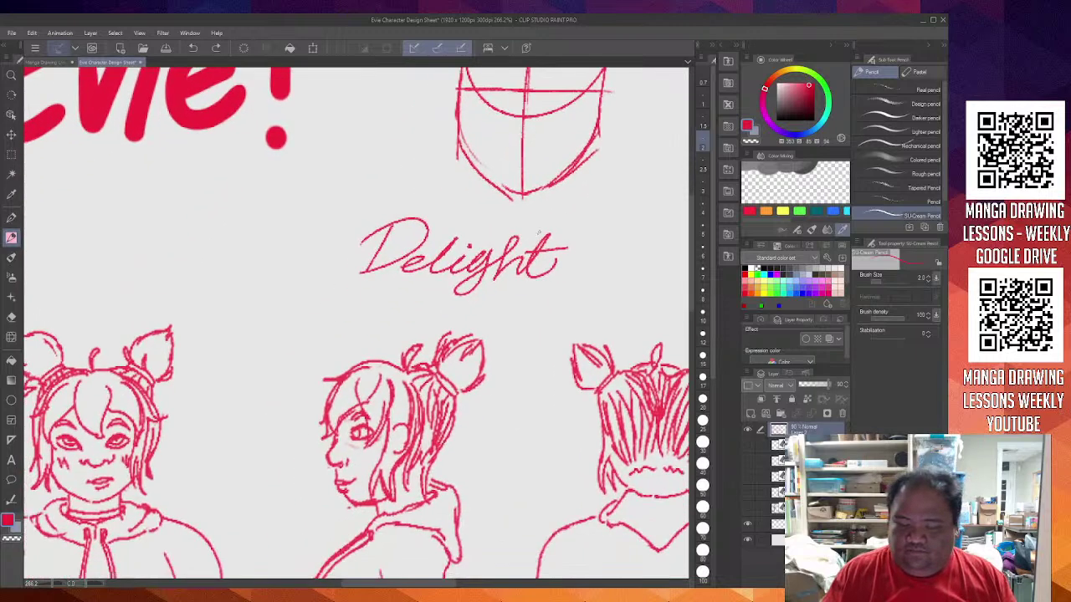
scroll(538, 233, down, 5)
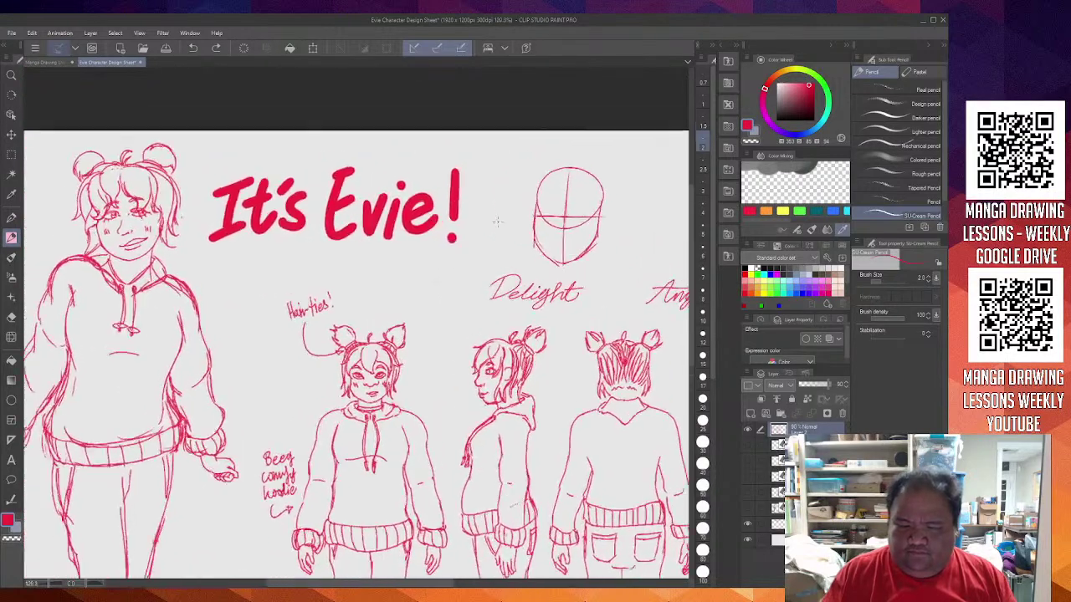
scroll(497, 220, up, 5)
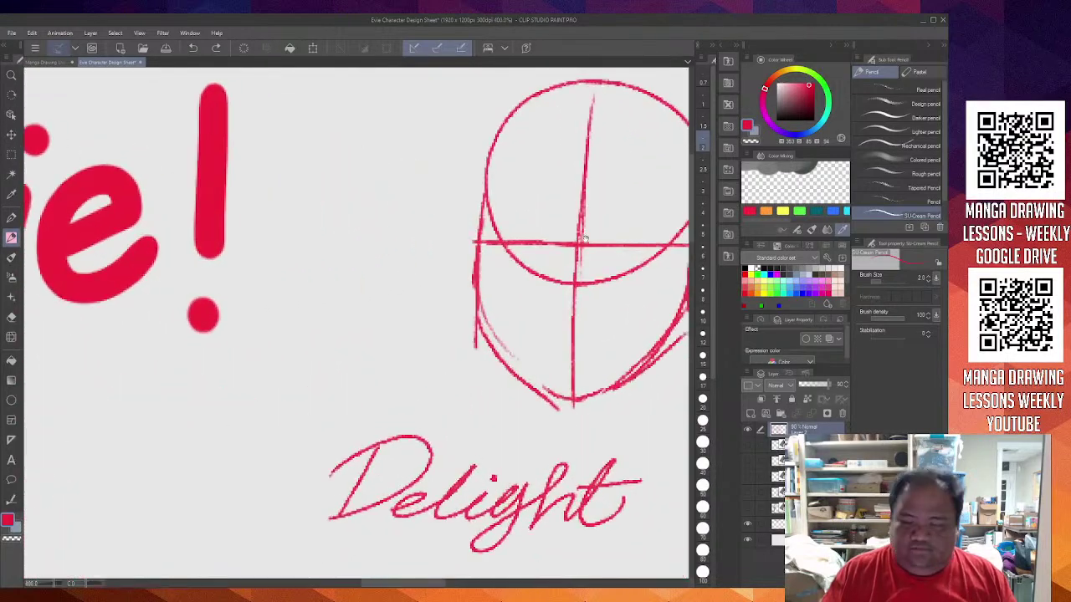
drag(585, 239, 439, 279)
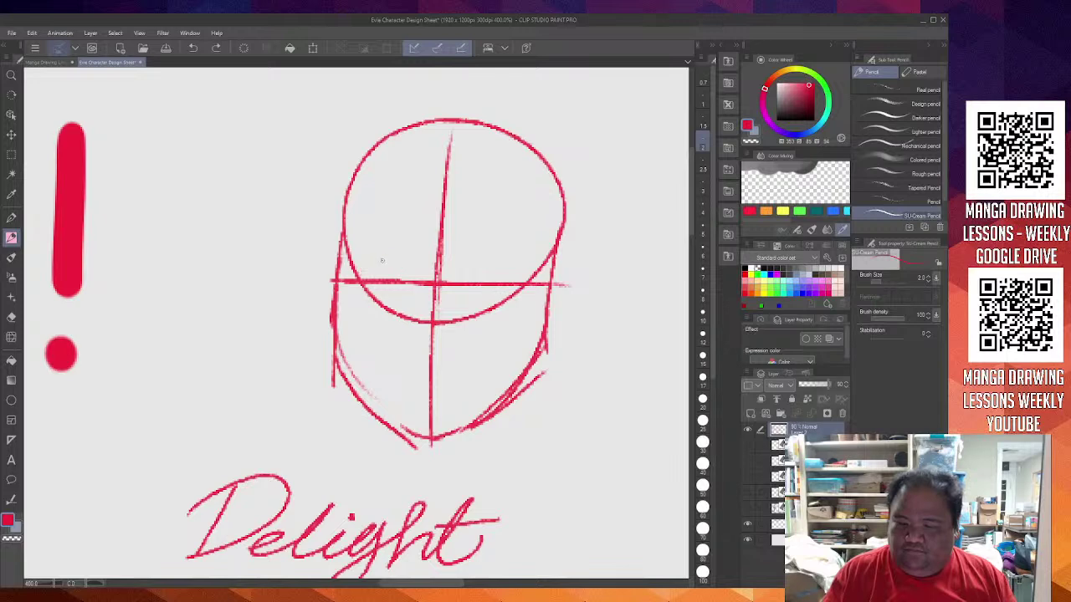
mouse_move(369, 258)
mouse_down()
mouse_move(397, 279)
mouse_move(398, 264)
mouse_move(407, 279)
mouse_move(386, 303)
mouse_move(410, 289)
mouse_move(379, 288)
mouse_move(396, 290)
mouse_up()
key(ctrl+z)
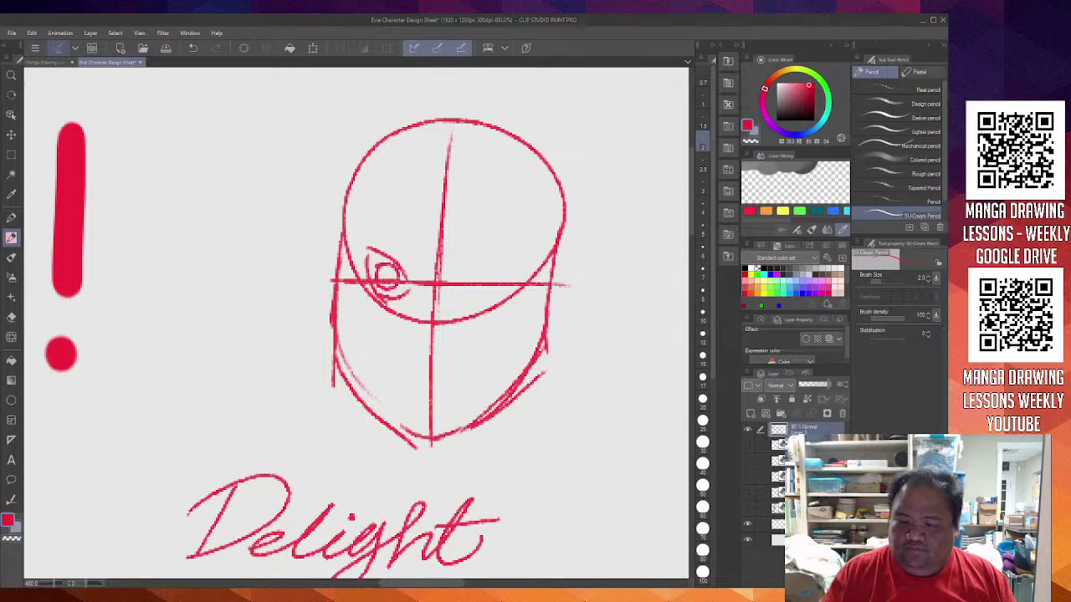
Sketch the matching eye on the right half of the Delight face, with curved eyelids and a round iris
mouse_move(472, 270)
mouse_down()
mouse_move(455, 297)
mouse_move(522, 261)
mouse_up()
key(ctrl+z)
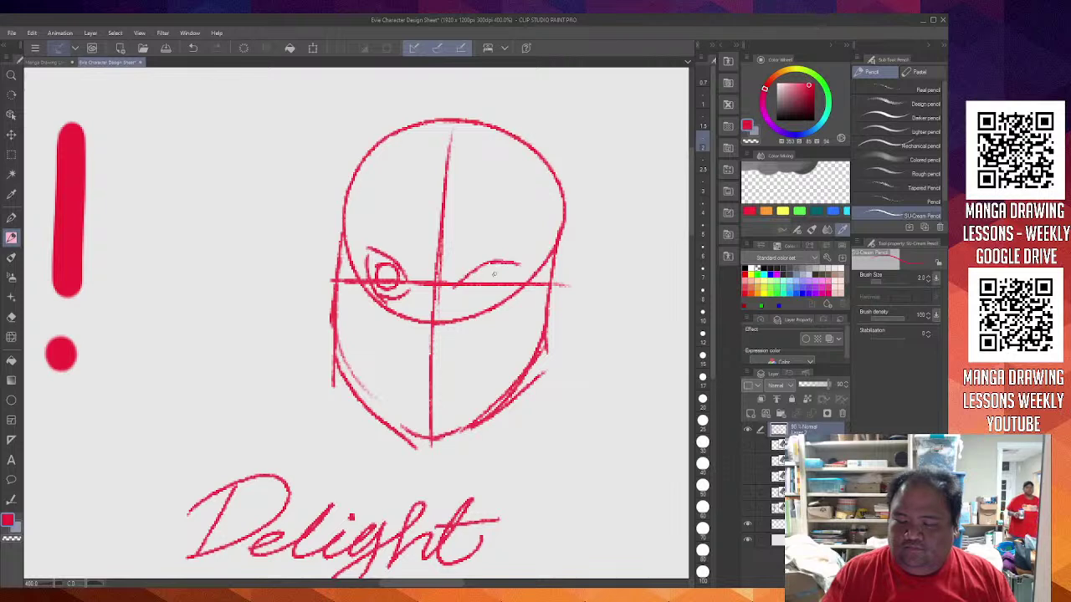
key(ctrl+z)
drag(457, 285, 502, 258)
drag(456, 296, 519, 278)
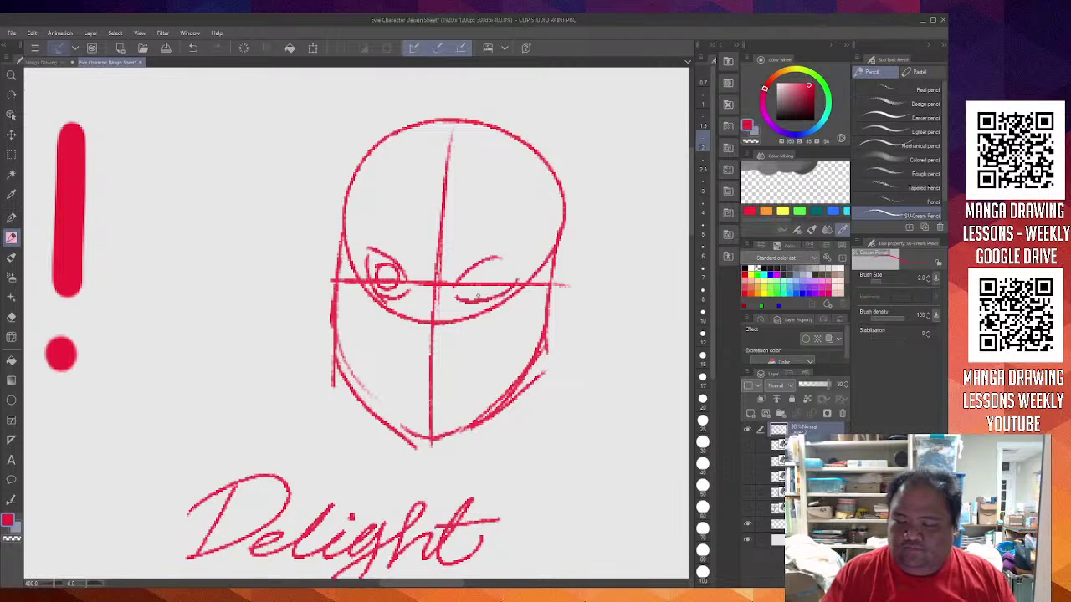
key(ctrl+z)
mouse_move(455, 297)
mouse_down()
mouse_move(517, 276)
mouse_move(519, 262)
mouse_move(483, 305)
mouse_move(467, 290)
mouse_move(480, 271)
mouse_move(474, 291)
mouse_up()
key(ctrl+z)
key(ctrl+z)
key(ctrl+z)
key(ctrl+z)
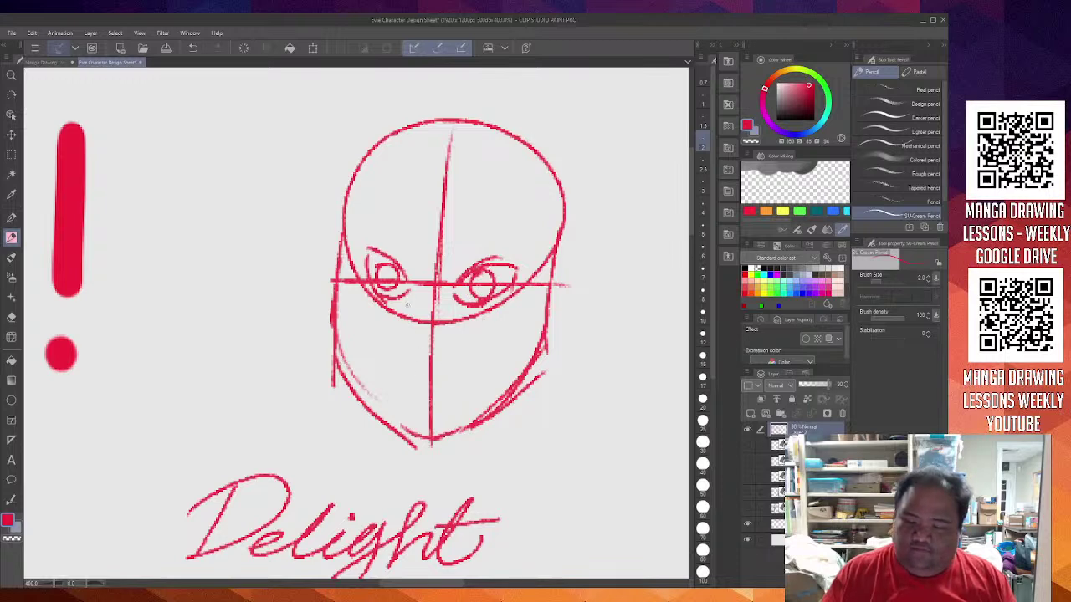
Sketch a broad rounded nose with nostrils across the centre line, just below the eyes
mouse_move(407, 302)
mouse_down()
mouse_move(396, 322)
mouse_move(431, 348)
mouse_move(396, 338)
mouse_move(452, 334)
mouse_move(457, 347)
mouse_move(463, 323)
mouse_move(457, 343)
mouse_up()
key(ctrl+z)
key(ctrl+z)
key(ctrl+z)
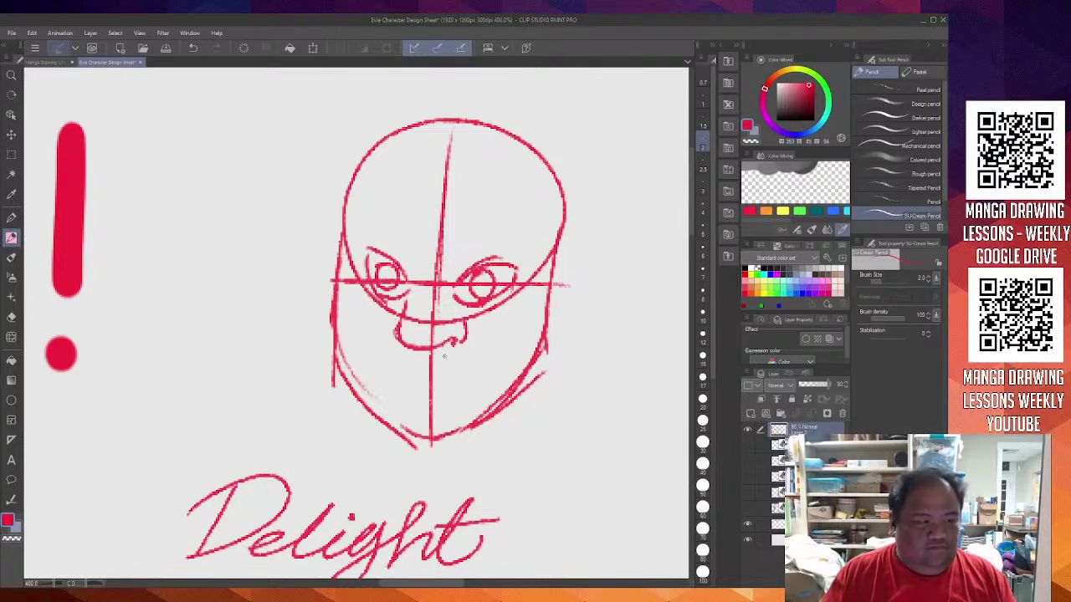
drag(364, 343, 388, 338)
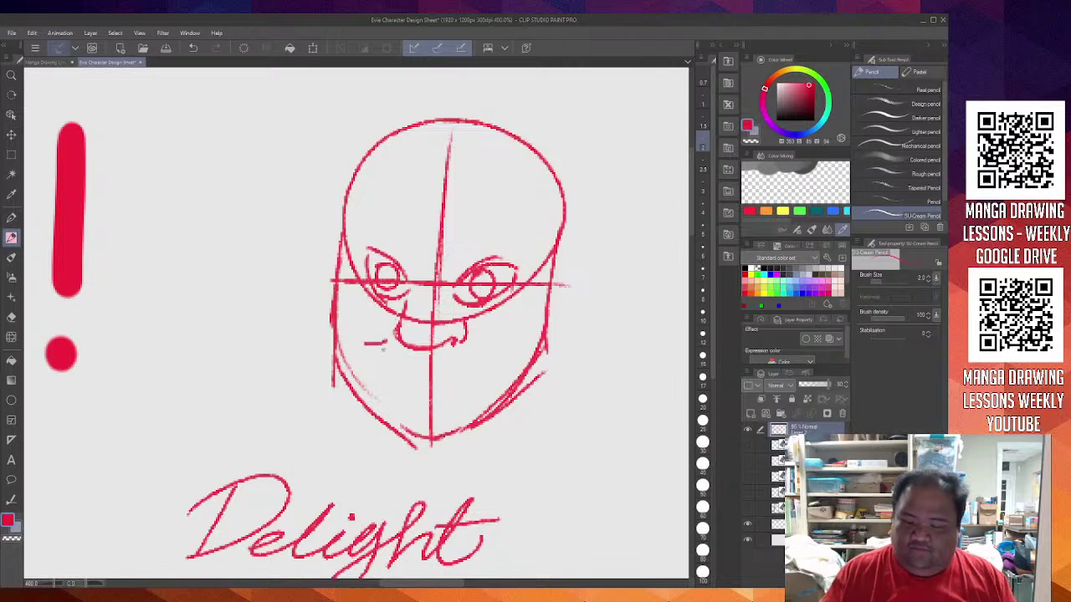
drag(477, 341, 493, 348)
drag(375, 346, 482, 346)
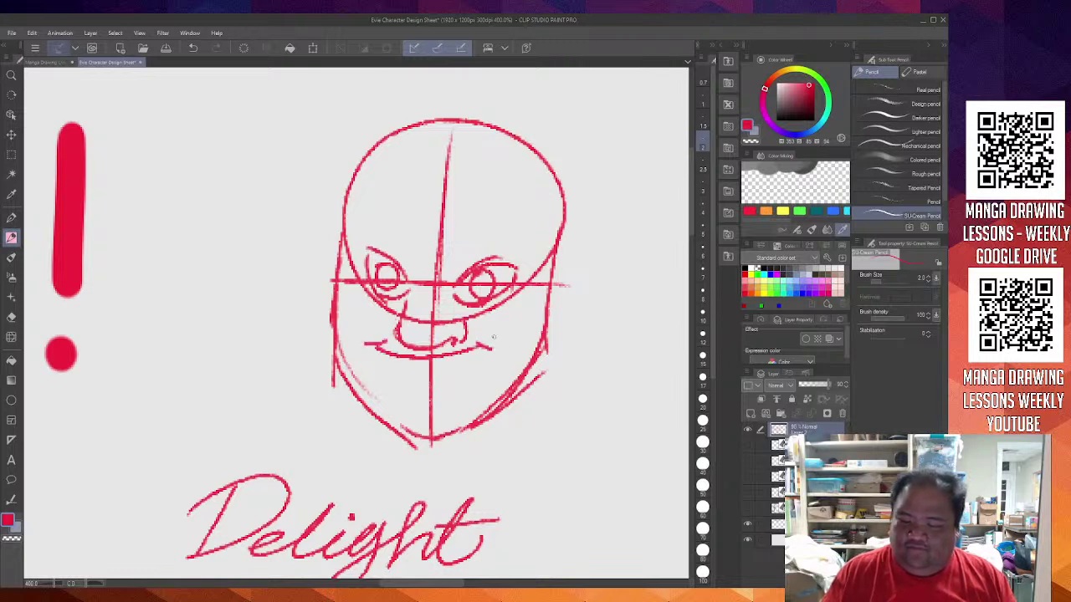
key(ctrl+z)
key(ctrl+y)
key(ctrl+z)
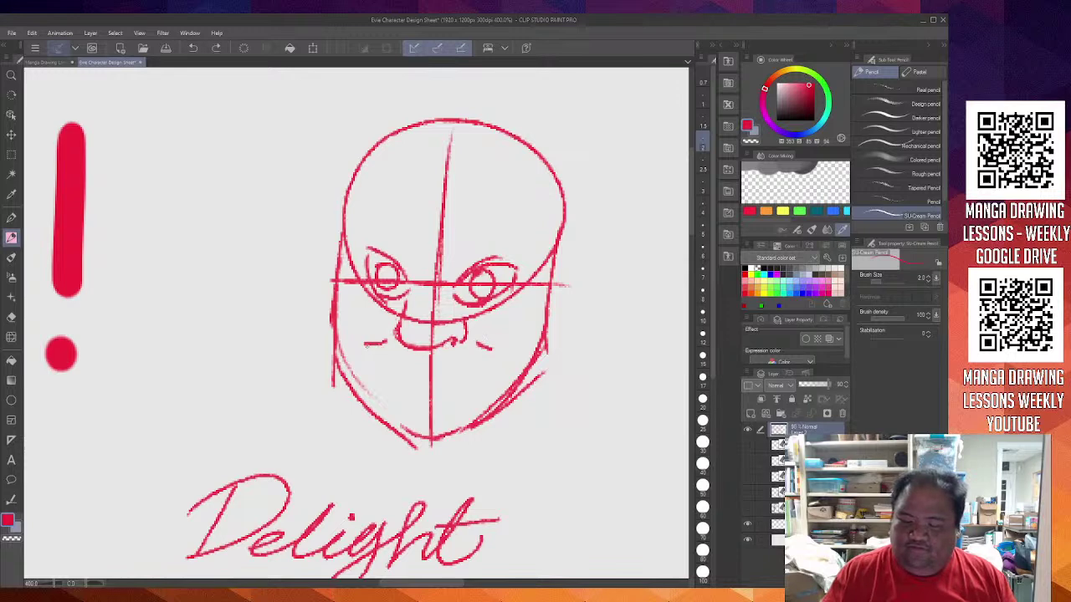
drag(365, 349, 469, 360)
key(ctrl+z)
drag(375, 342, 490, 347)
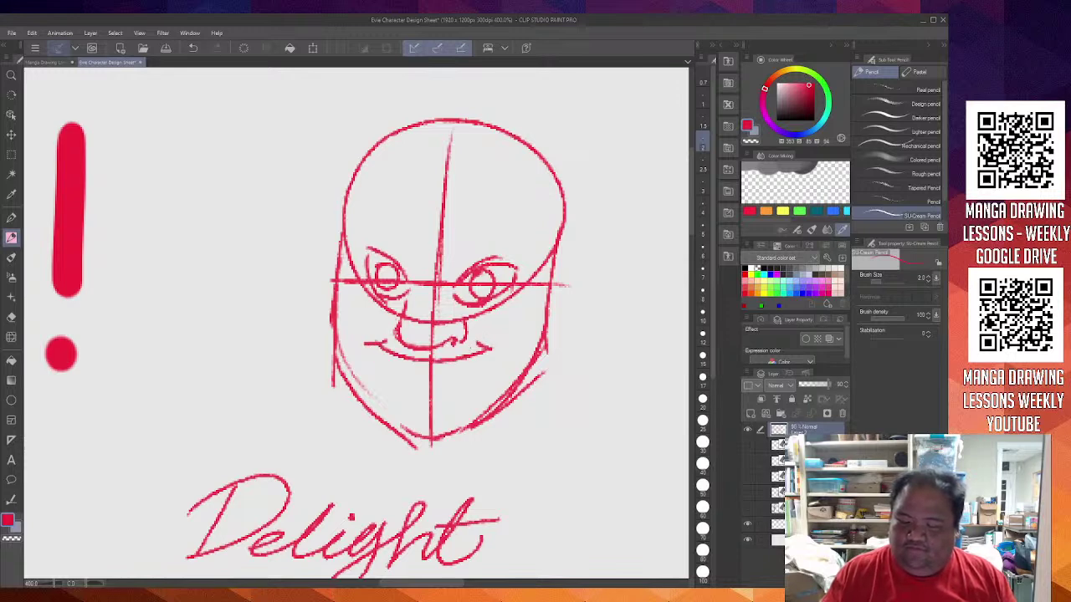
drag(380, 343, 487, 341)
key(ctrl+z)
key(ctrl+z)
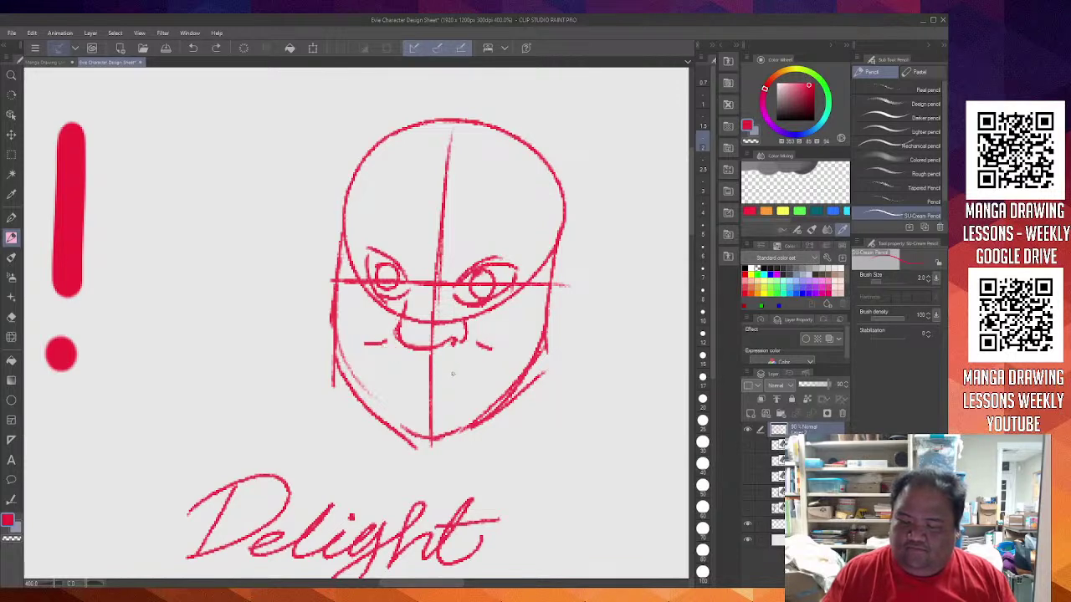
key(ctrl+z)
key(ctrl+z)
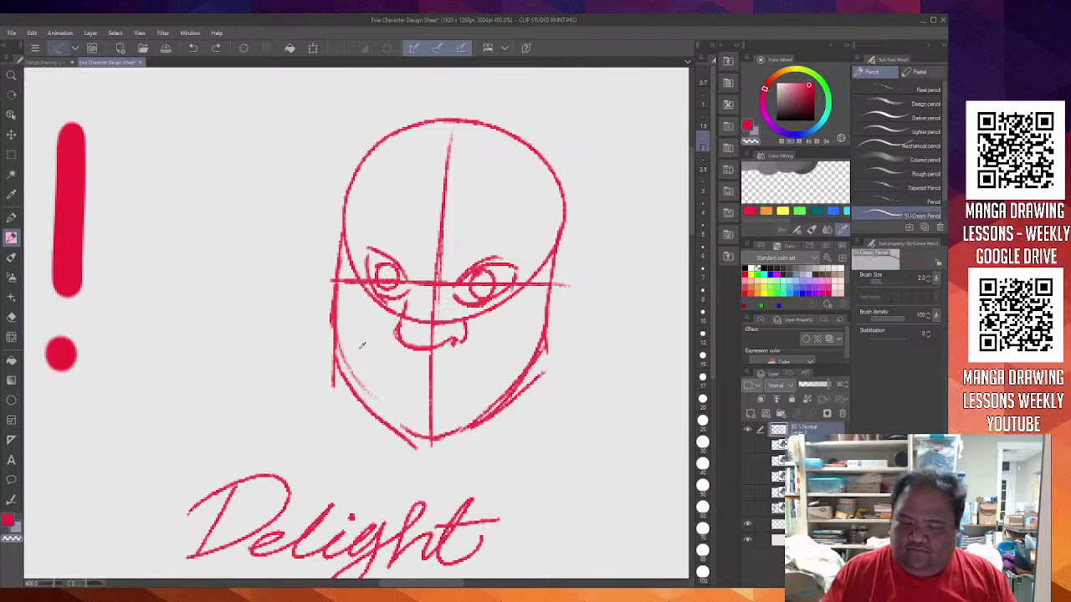
drag(397, 326, 399, 339)
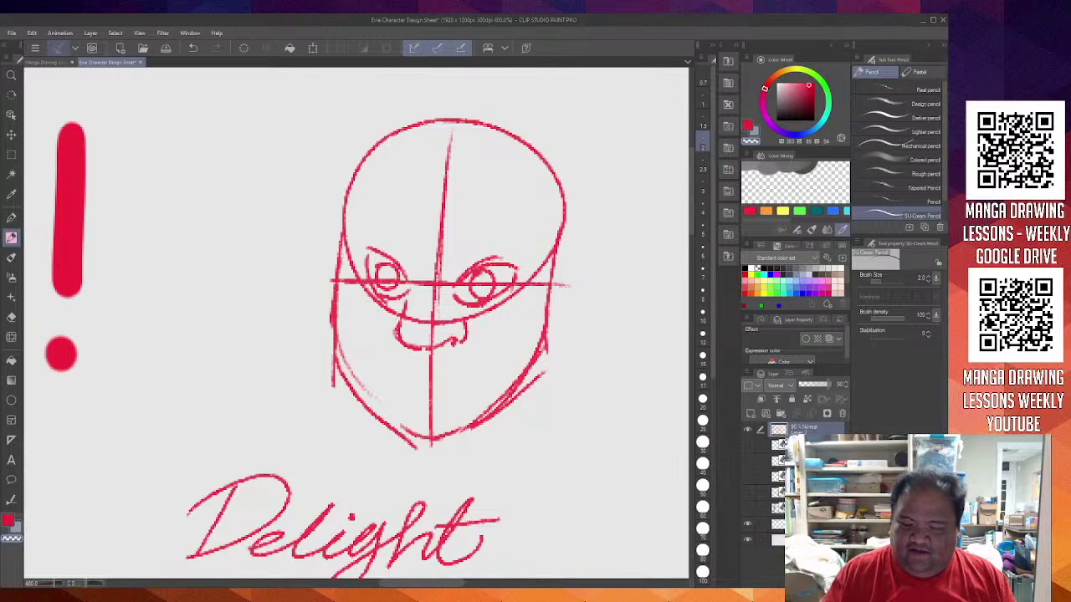
key(ctrl+z)
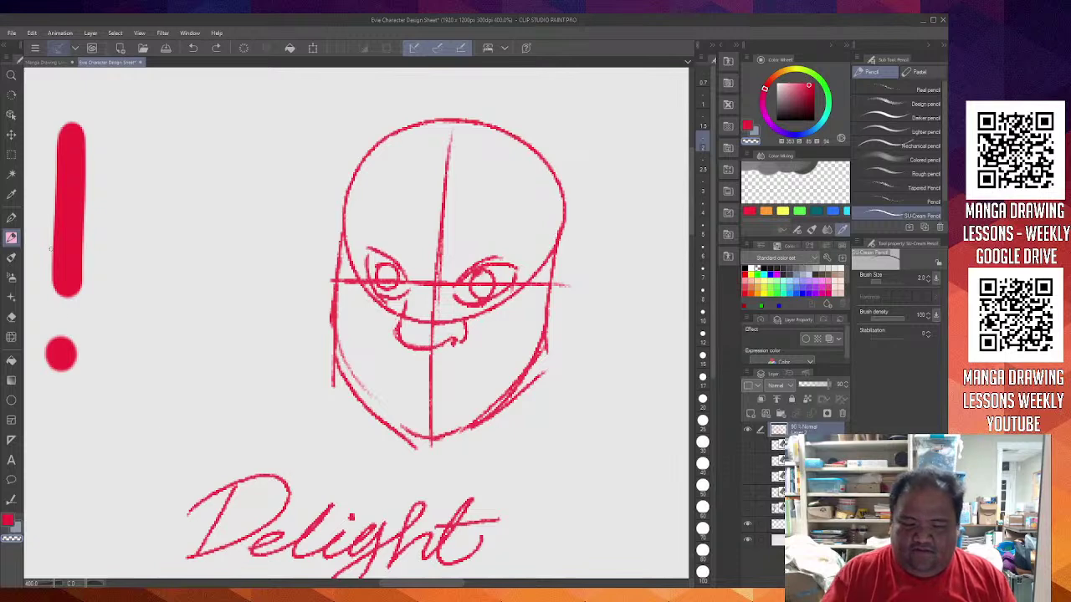
Draw a wide curved smile below the nose in the red main colour, using an upper and a lower mouth line
click(9, 520)
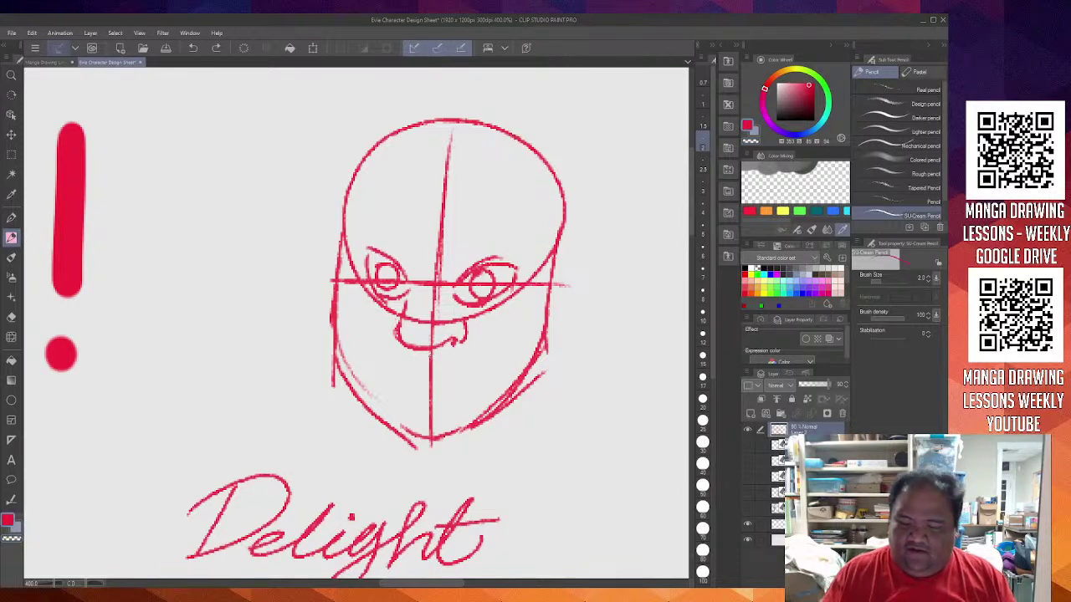
drag(370, 339, 482, 358)
key(ctrl+z)
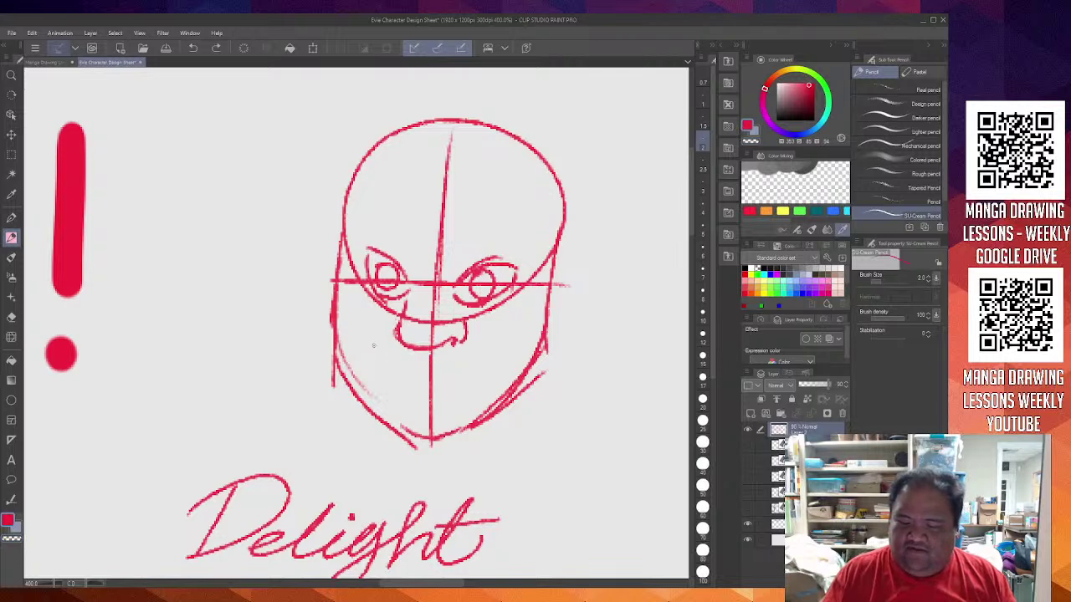
mouse_move(371, 346)
mouse_down()
mouse_move(425, 369)
mouse_move(483, 347)
mouse_up()
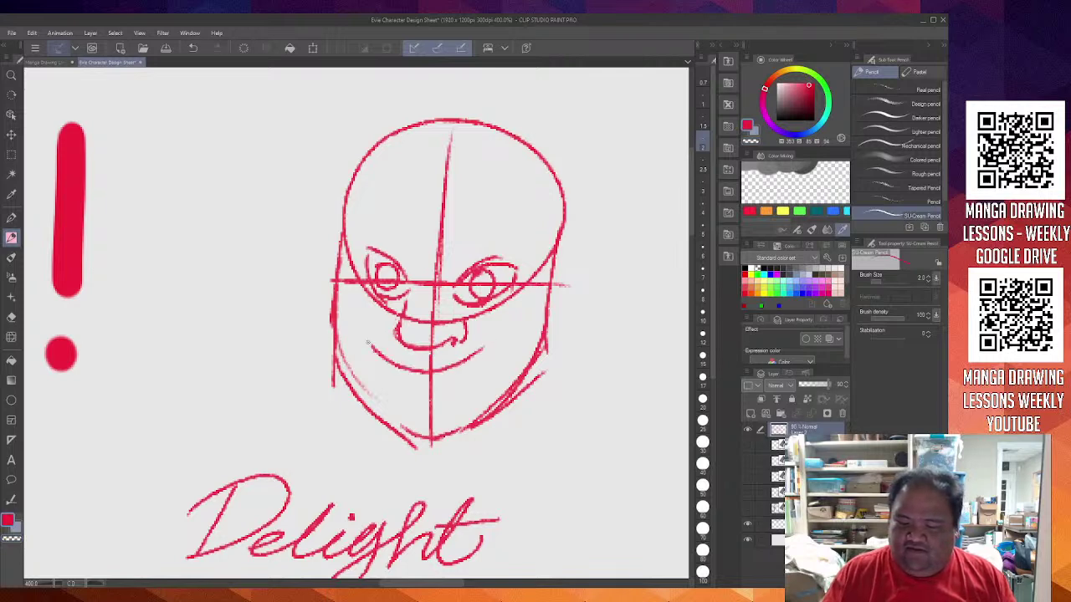
mouse_move(355, 343)
mouse_down()
mouse_move(407, 363)
mouse_move(497, 348)
mouse_up()
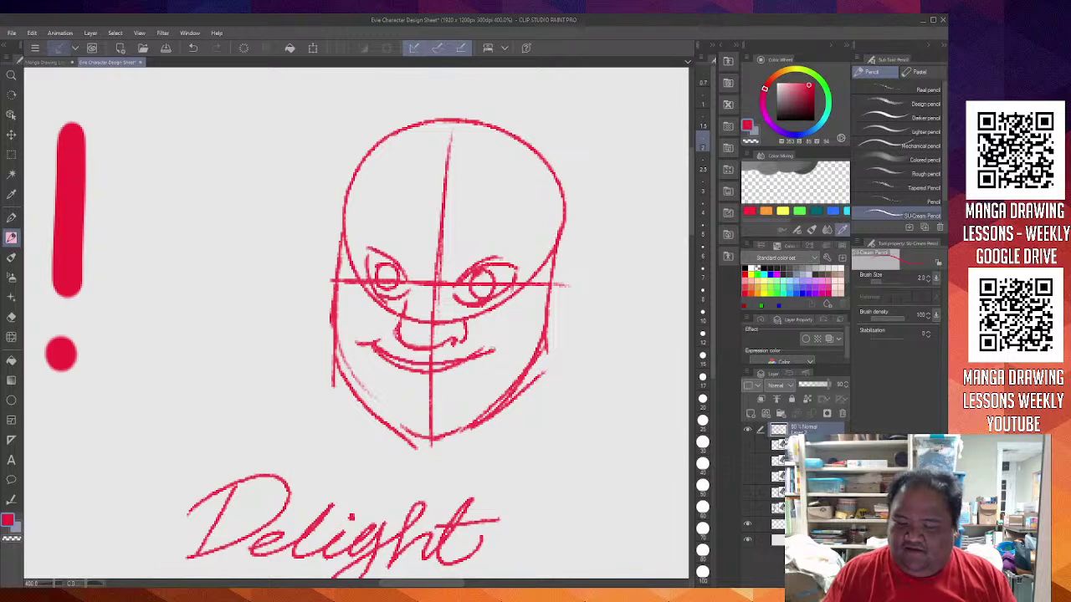
Rework the corners of the Delight smile and outline an open mouth below it with side lines and a lower lip
key(ctrl+z)
mouse_move(373, 343)
mouse_down()
mouse_move(450, 356)
mouse_move(478, 343)
mouse_move(382, 351)
mouse_move(487, 339)
mouse_move(497, 351)
mouse_up()
key(ctrl+z)
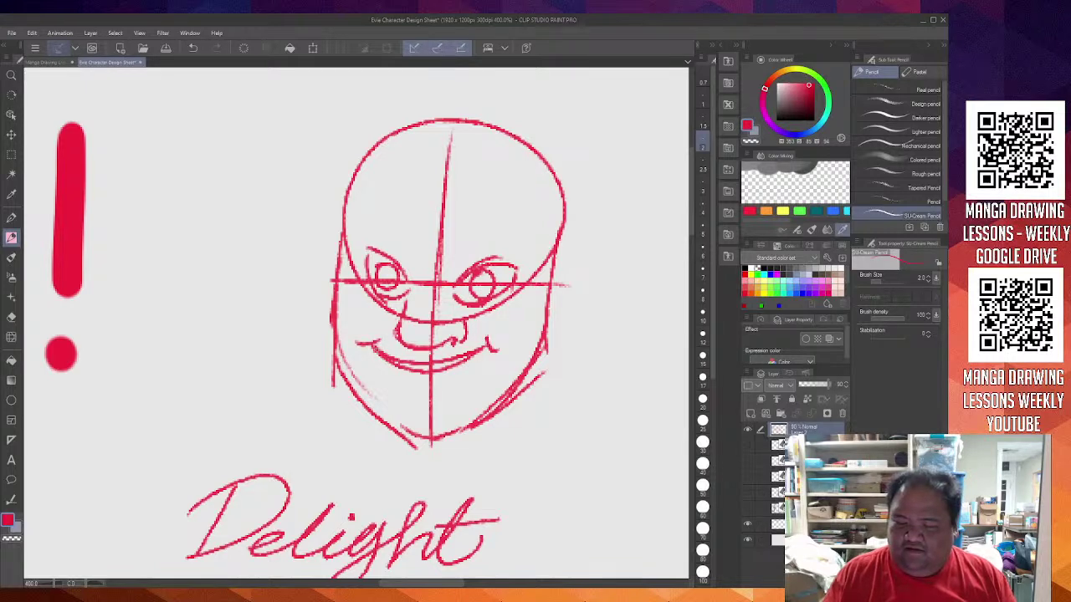
mouse_move(376, 354)
mouse_down()
mouse_move(409, 407)
mouse_move(391, 387)
mouse_move(465, 394)
mouse_up()
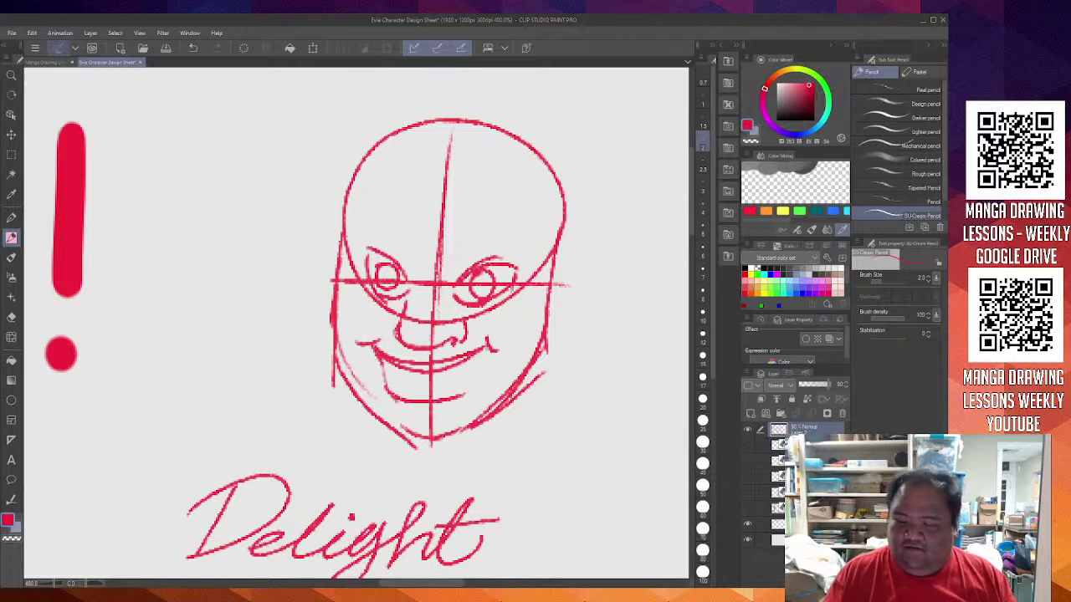
mouse_move(487, 348)
mouse_down()
mouse_move(473, 386)
mouse_move(457, 396)
mouse_move(393, 394)
mouse_move(467, 386)
mouse_up()
key(ctrl+z)
key(ctrl+z)
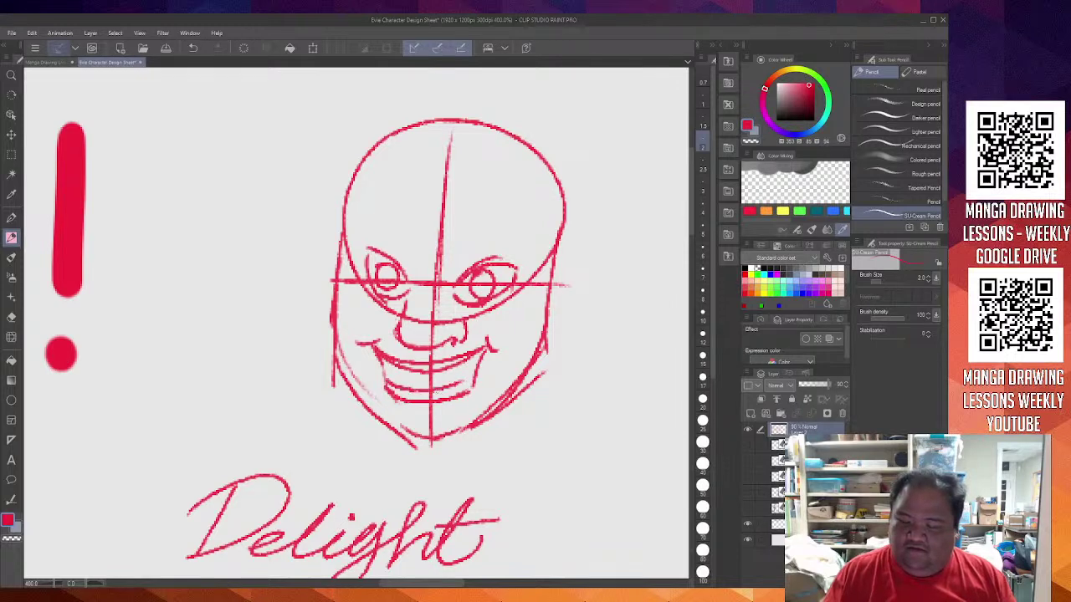
Sketch the teeth and tongue lines inside the open mouth of the Delight face, redrawing the lower line
key(ctrl+z)
drag(387, 382, 474, 385)
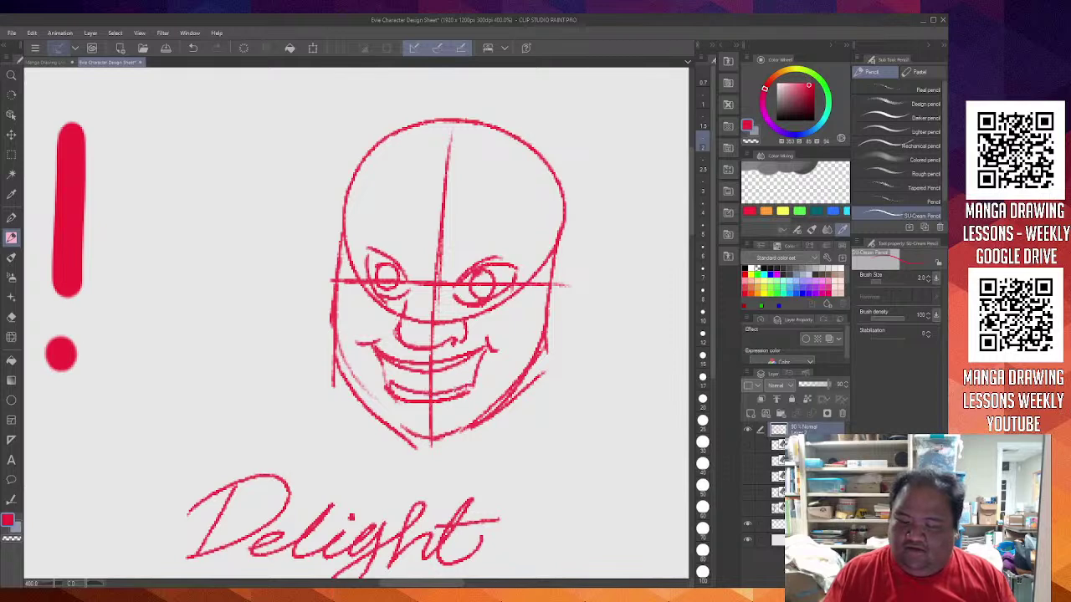
key(ctrl+z)
mouse_move(388, 383)
mouse_down()
mouse_move(467, 385)
mouse_move(395, 394)
mouse_move(471, 387)
mouse_up()
key(ctrl+z)
mouse_move(400, 391)
mouse_down()
mouse_move(413, 383)
mouse_move(460, 390)
mouse_up()
drag(384, 362, 394, 375)
mouse_move(395, 371)
mouse_down()
mouse_move(450, 379)
mouse_move(479, 362)
mouse_move(475, 372)
mouse_up()
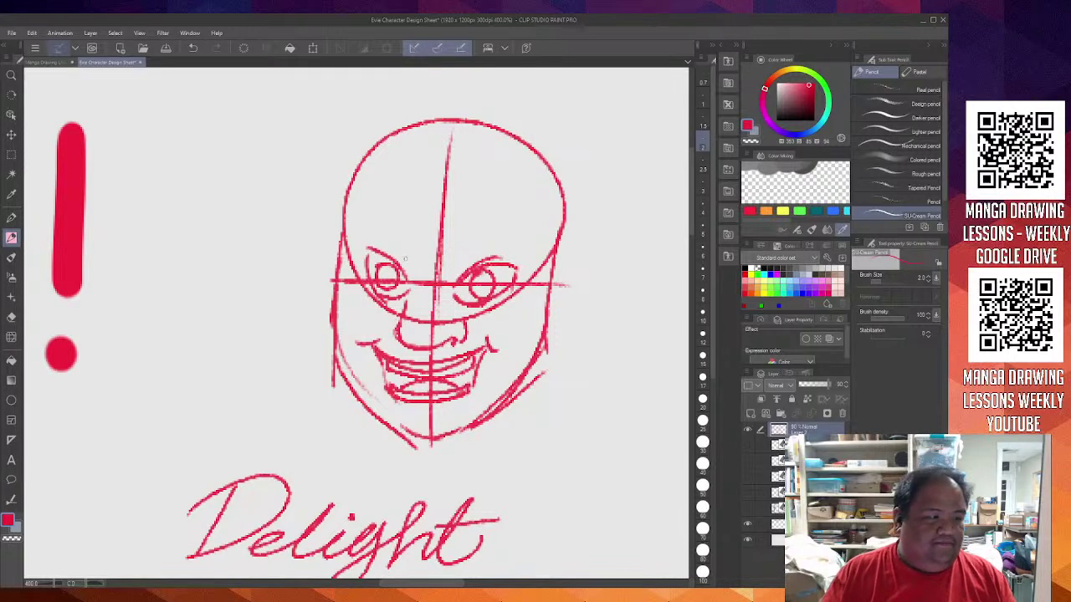
Sketch raised, arched eyebrows above both eyes of the Delight face
mouse_move(369, 232)
mouse_down()
mouse_move(384, 209)
mouse_move(516, 254)
mouse_up()
key(ctrl+z)
key(ctrl+z)
mouse_move(469, 219)
mouse_down()
mouse_move(513, 243)
mouse_move(480, 211)
mouse_move(517, 245)
mouse_up()
key(ctrl+z)
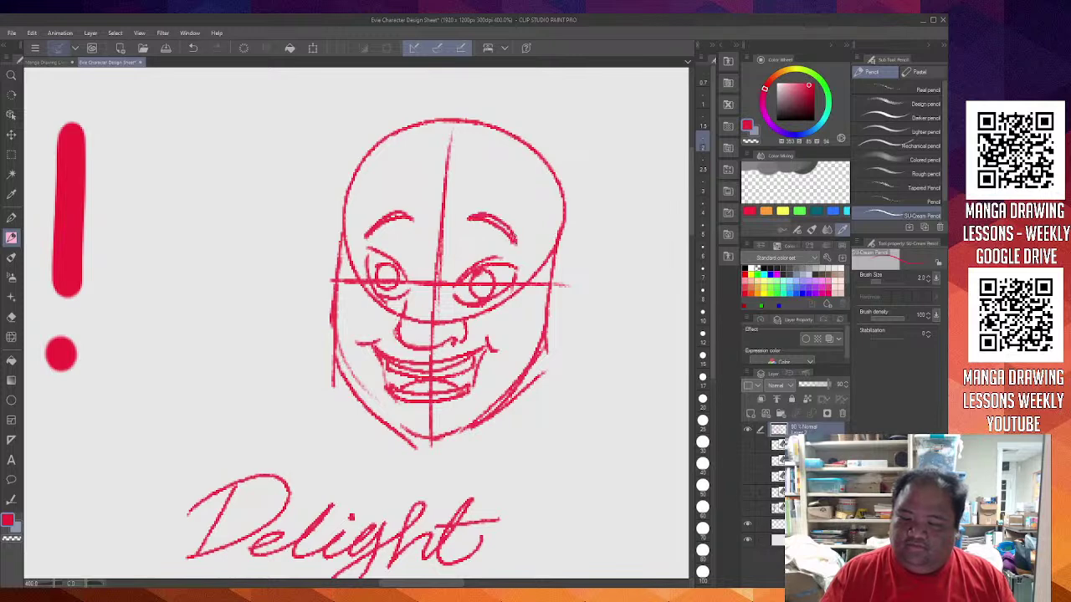
Sketch the pointed central fringe lock and a strand over the left eyebrow, starting from the top of the Delight head
scroll(493, 401, down, 5)
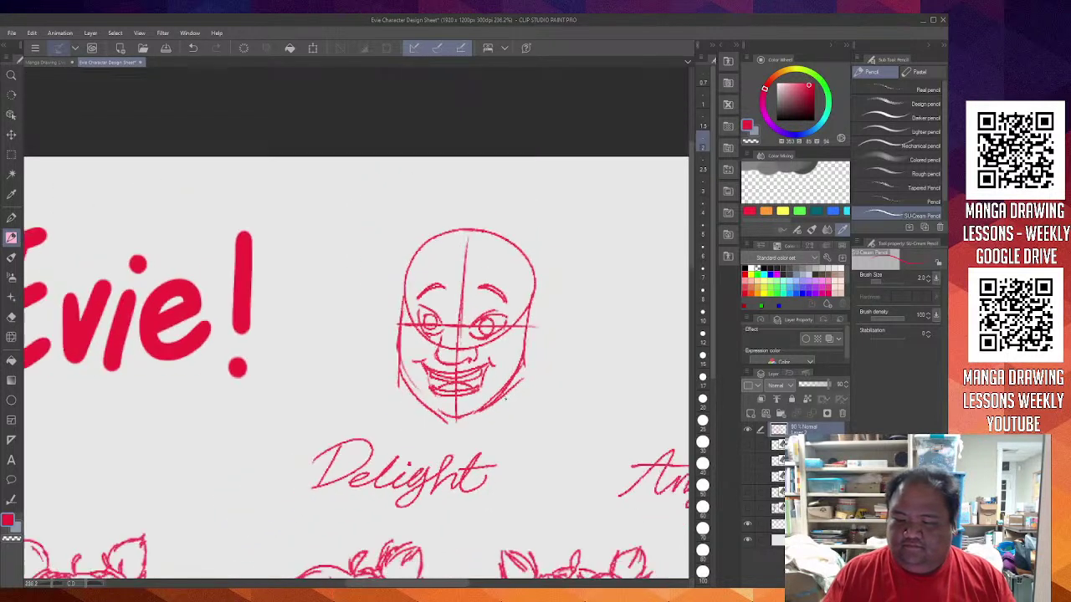
scroll(494, 401, up, 1)
scroll(507, 356, up, 6)
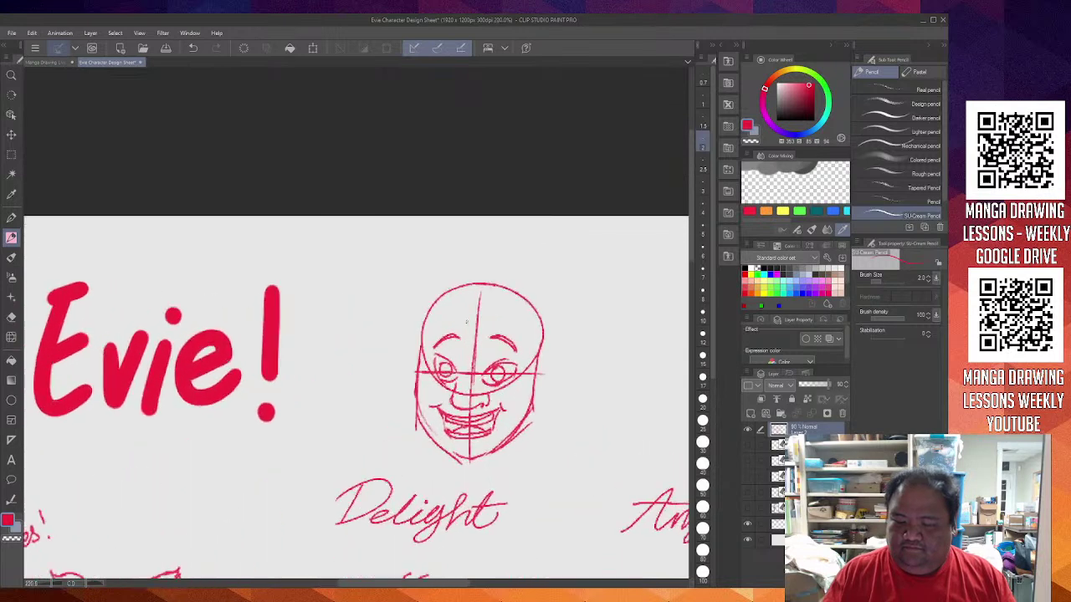
drag(446, 283, 466, 343)
key(ctrl+z)
drag(456, 279, 485, 373)
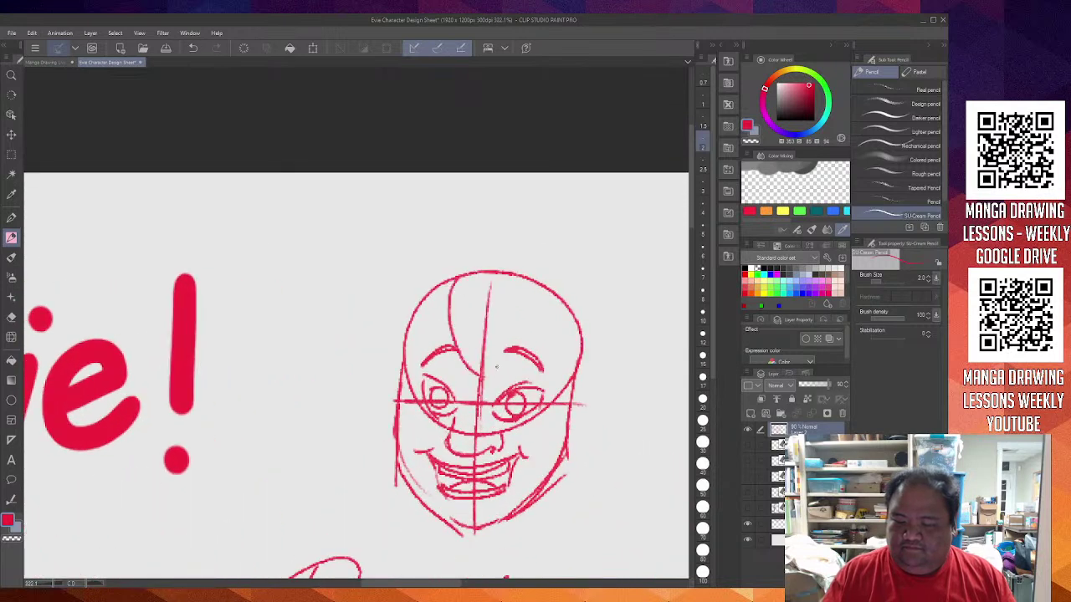
drag(509, 334, 485, 368)
mouse_move(508, 270)
mouse_down()
mouse_move(517, 323)
mouse_move(500, 330)
mouse_up()
mouse_move(439, 283)
mouse_down()
mouse_move(413, 300)
mouse_move(405, 359)
mouse_move(458, 371)
mouse_up()
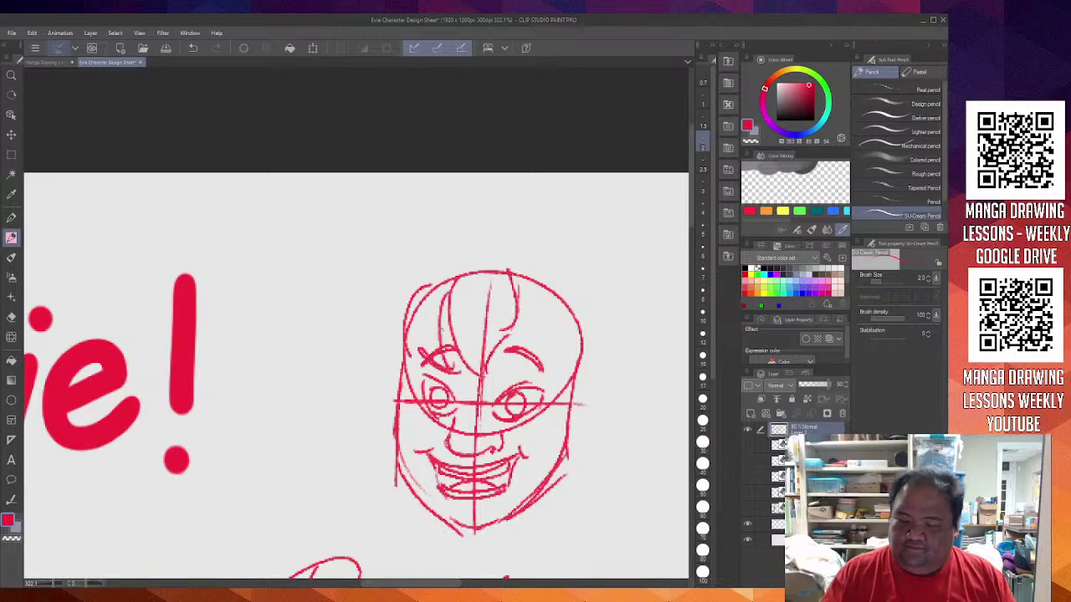
Sketch the fringe strands over the right side of the Delight forehead and along the edge of the skull
mouse_move(523, 308)
mouse_down()
mouse_move(511, 370)
mouse_move(558, 315)
mouse_move(551, 312)
mouse_move(547, 383)
mouse_up()
drag(515, 276, 561, 306)
drag(561, 303, 571, 374)
drag(520, 286, 531, 338)
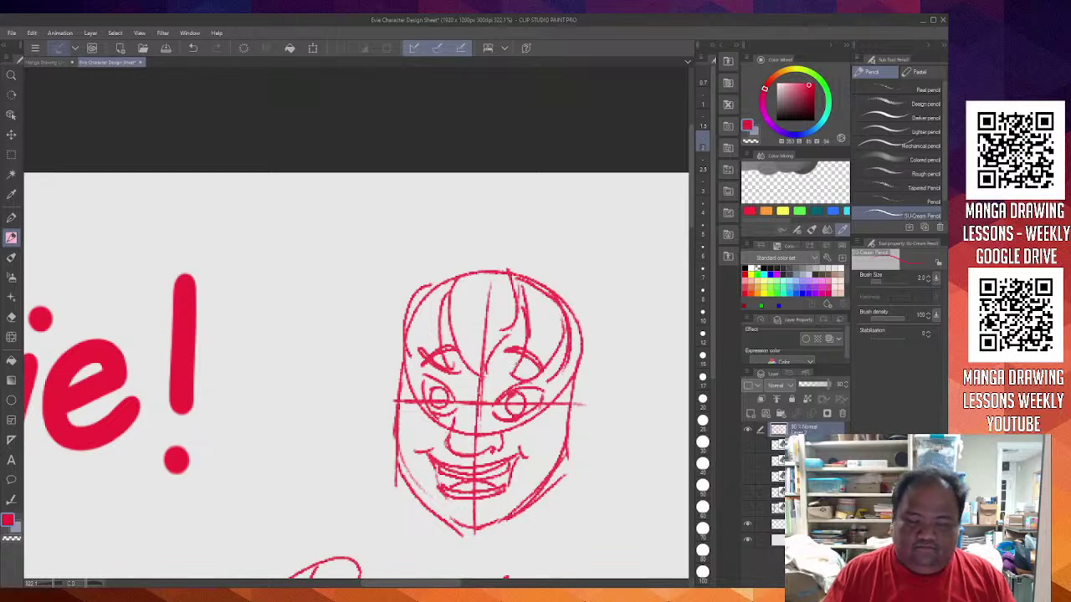
Sketch the outer hairline from the crown down the left side of the Delight head
scroll(526, 393, down, 4)
drag(527, 429, 572, 256)
scroll(571, 256, up, 5)
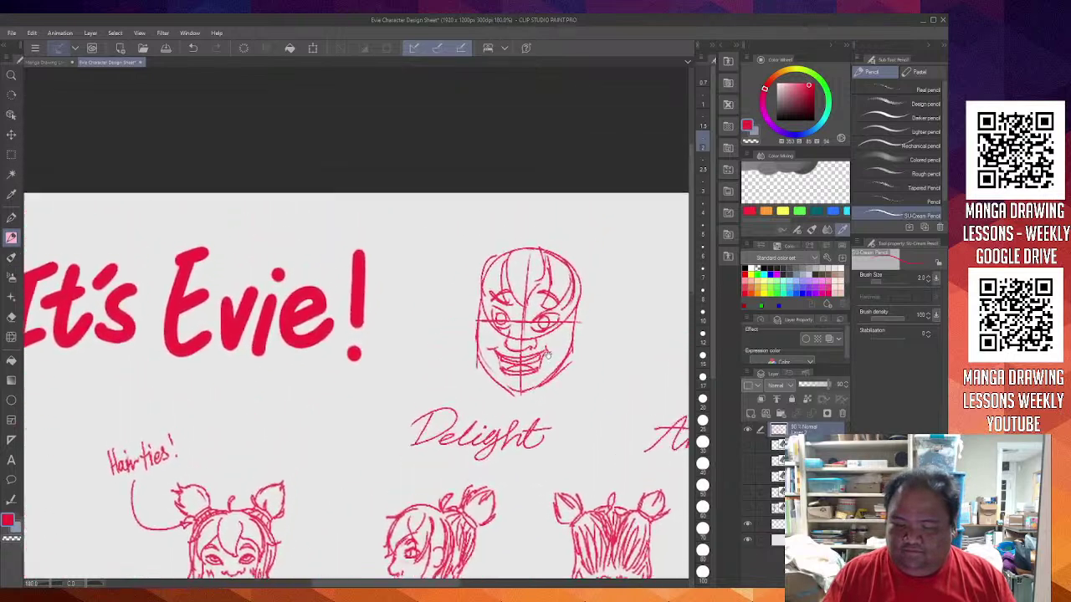
scroll(472, 292, up, 1)
mouse_move(473, 262)
mouse_down()
mouse_move(432, 347)
mouse_move(431, 383)
mouse_up()
drag(428, 344, 395, 407)
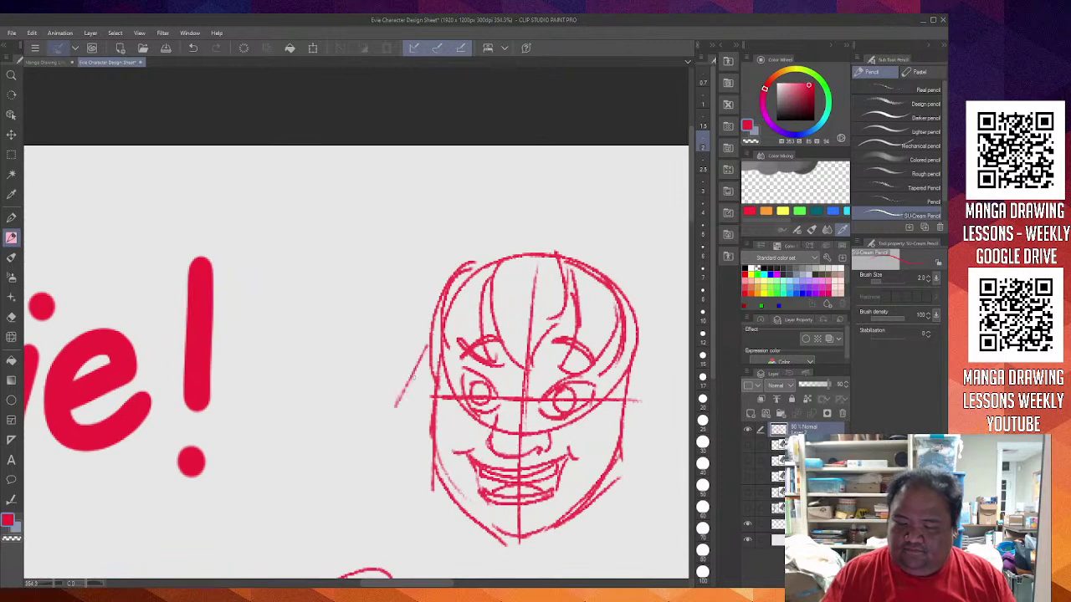
key(ctrl+z)
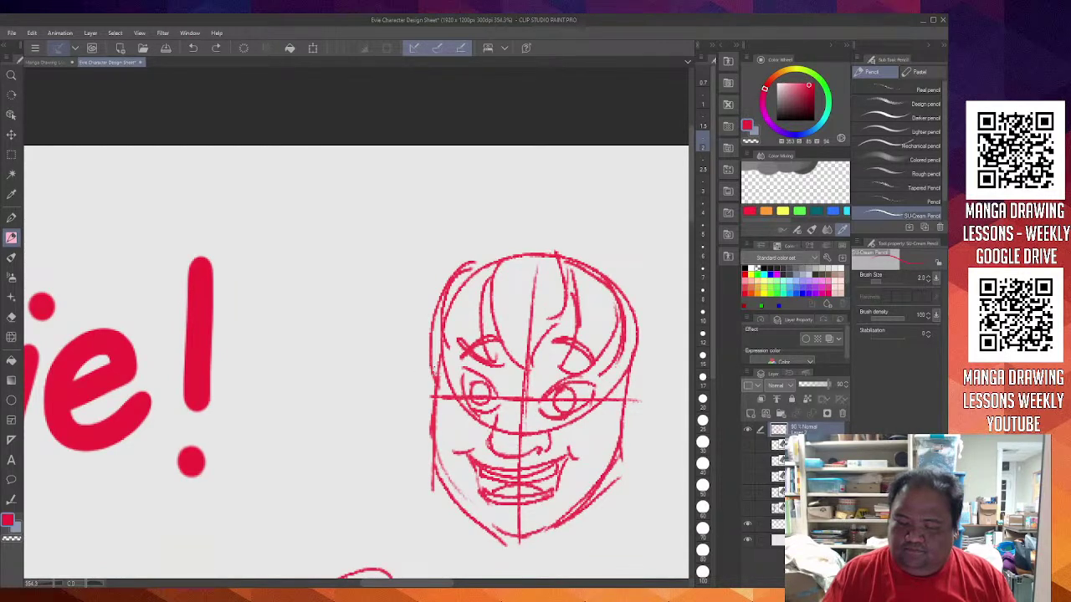
Sketch a curved ear on each side of the Delight head, at the level of the eye guideline
drag(435, 358, 431, 421)
key(ctrl+z)
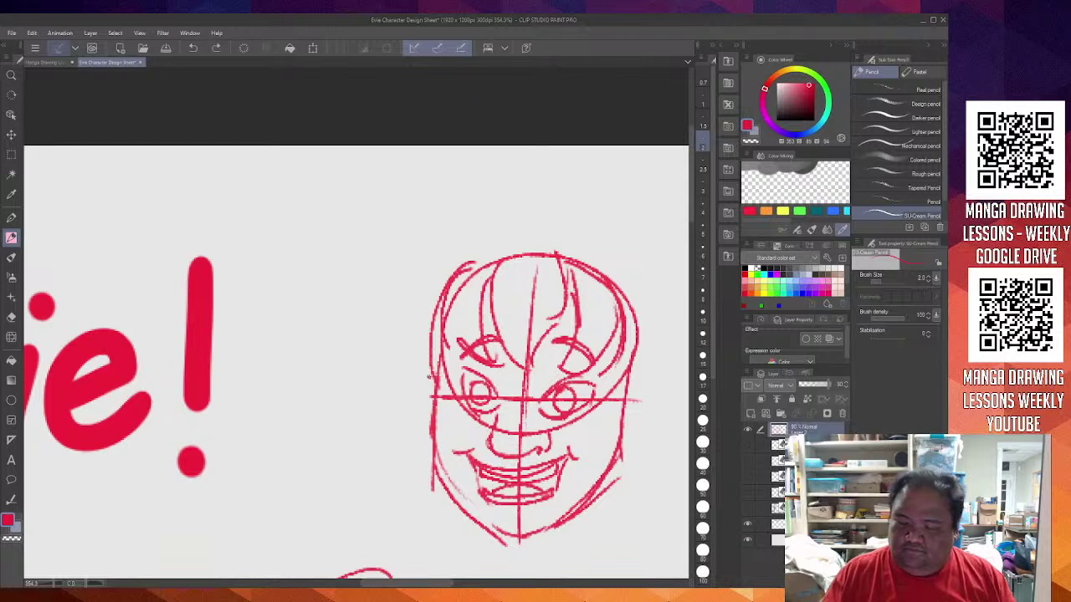
drag(430, 377, 431, 423)
drag(626, 381, 630, 432)
drag(434, 294, 403, 435)
key(ctrl+z)
Sketch the hair strands falling around the left ear of the Delight head down to cheek level
drag(428, 557, 516, 246)
drag(472, 393, 576, 202)
scroll(576, 202, up, 8)
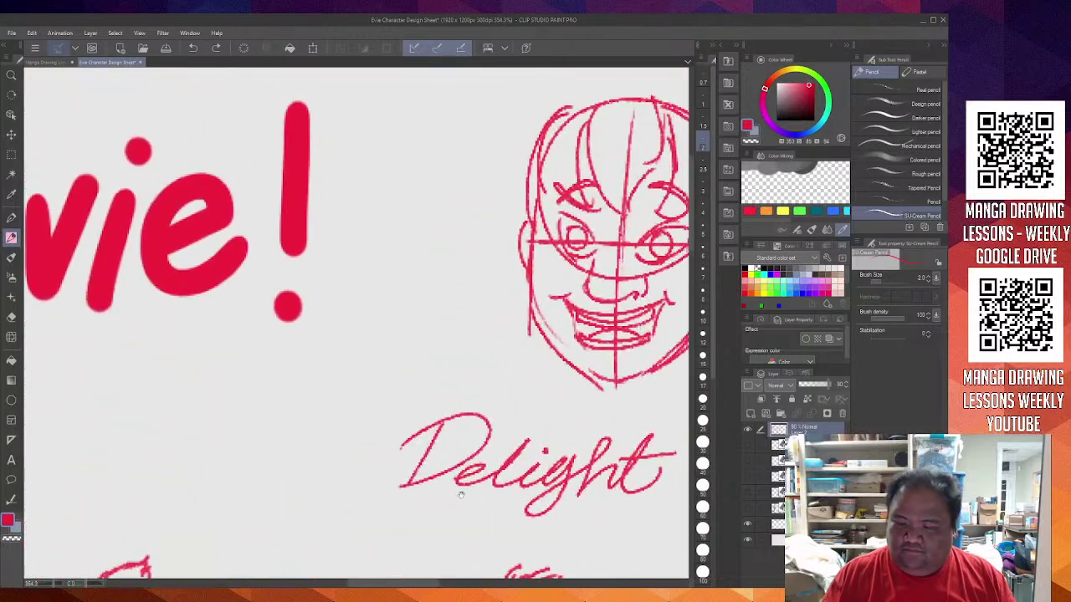
mouse_move(524, 172)
mouse_down()
mouse_move(498, 281)
mouse_move(510, 312)
mouse_up()
mouse_move(517, 243)
mouse_down()
mouse_move(513, 307)
mouse_move(529, 306)
mouse_up()
drag(522, 256, 529, 310)
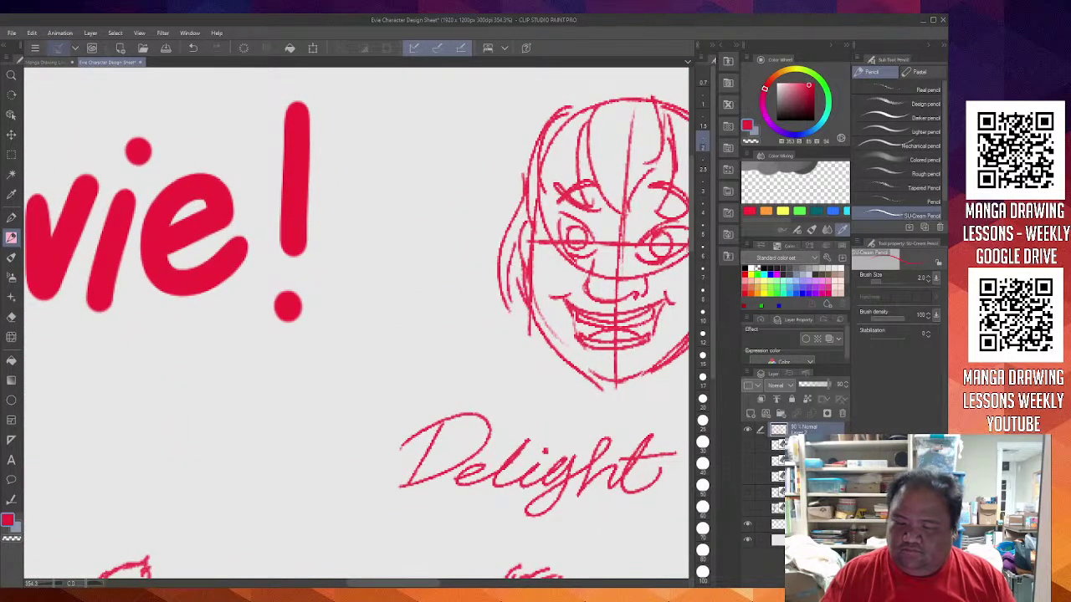
drag(540, 129, 505, 264)
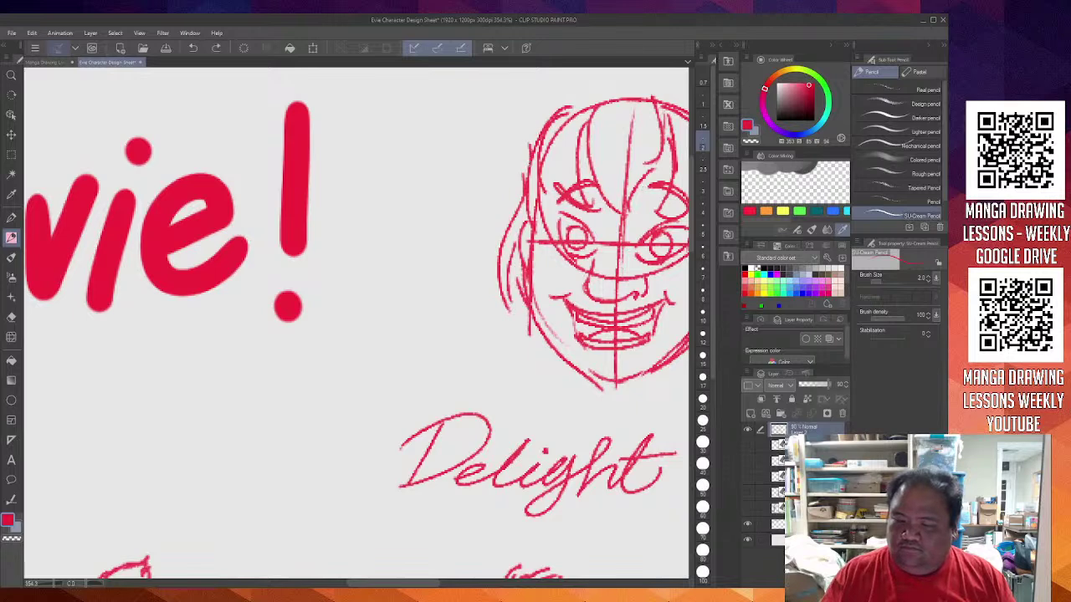
Sketch matching hair strands in front of and behind the right ear of the Delight head, down to the jaw
drag(614, 207, 413, 276)
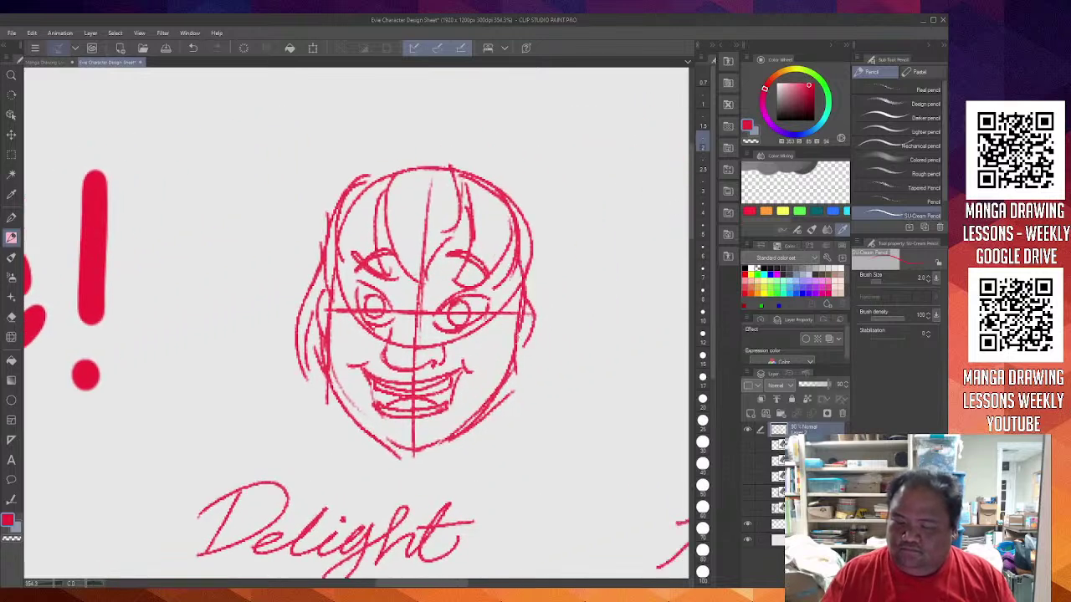
drag(526, 251, 542, 385)
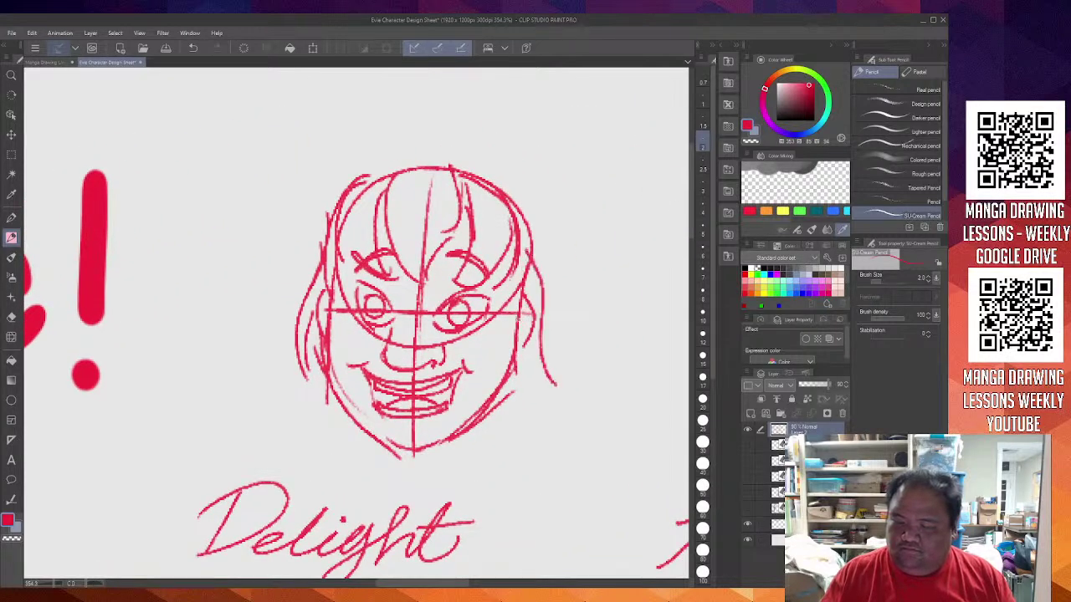
key(ctrl+z)
drag(524, 223, 548, 396)
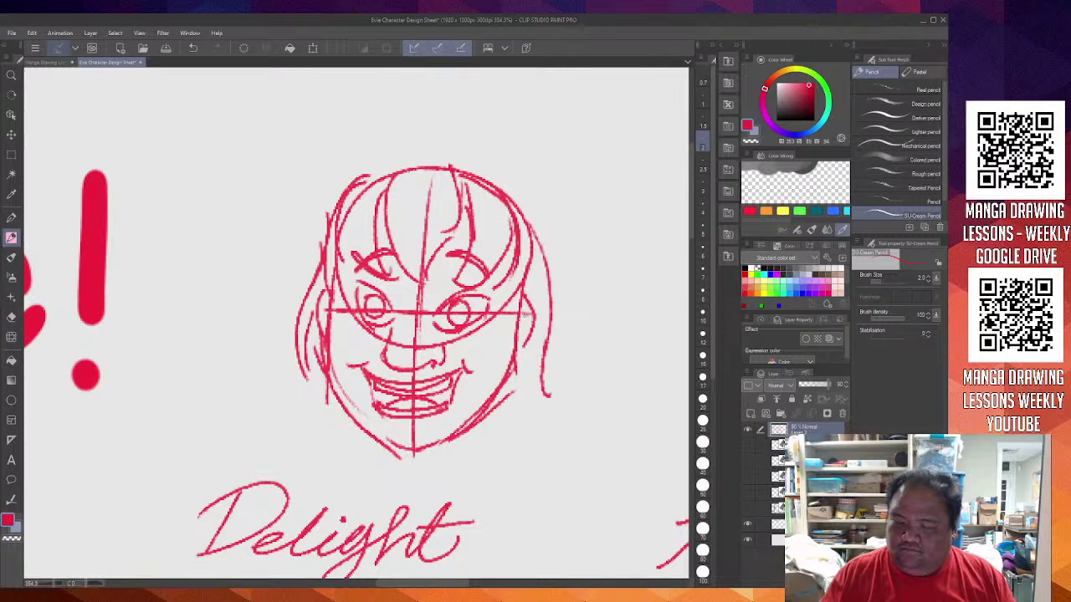
key(ctrl+z)
drag(507, 277, 516, 373)
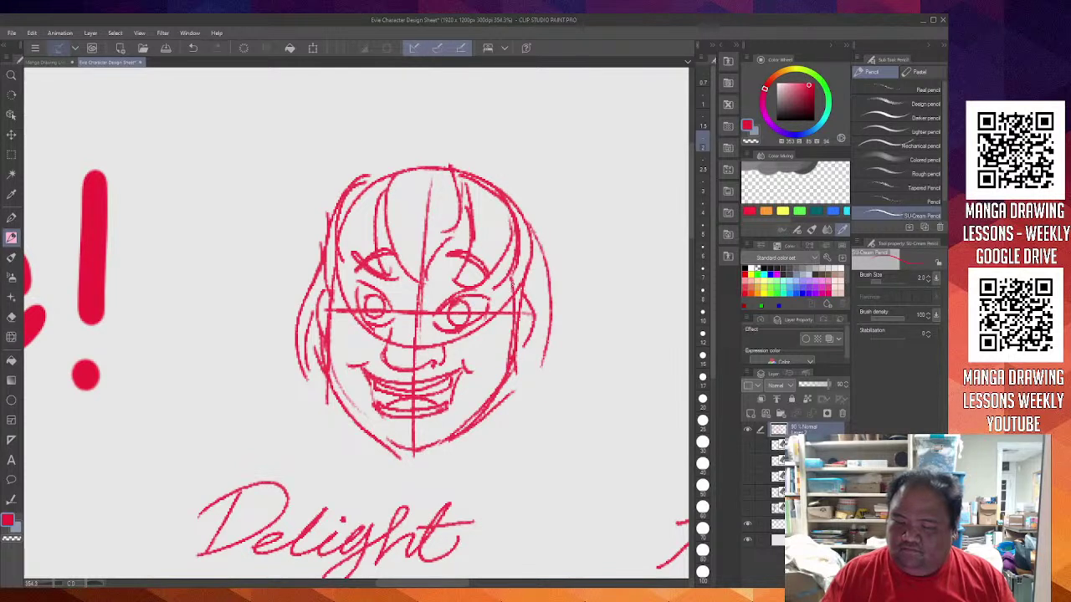
key(ctrl+z)
drag(506, 249, 514, 368)
key(ctrl+z)
drag(515, 269, 493, 373)
mouse_move(519, 313)
mouse_down()
mouse_move(539, 404)
mouse_move(556, 298)
mouse_up()
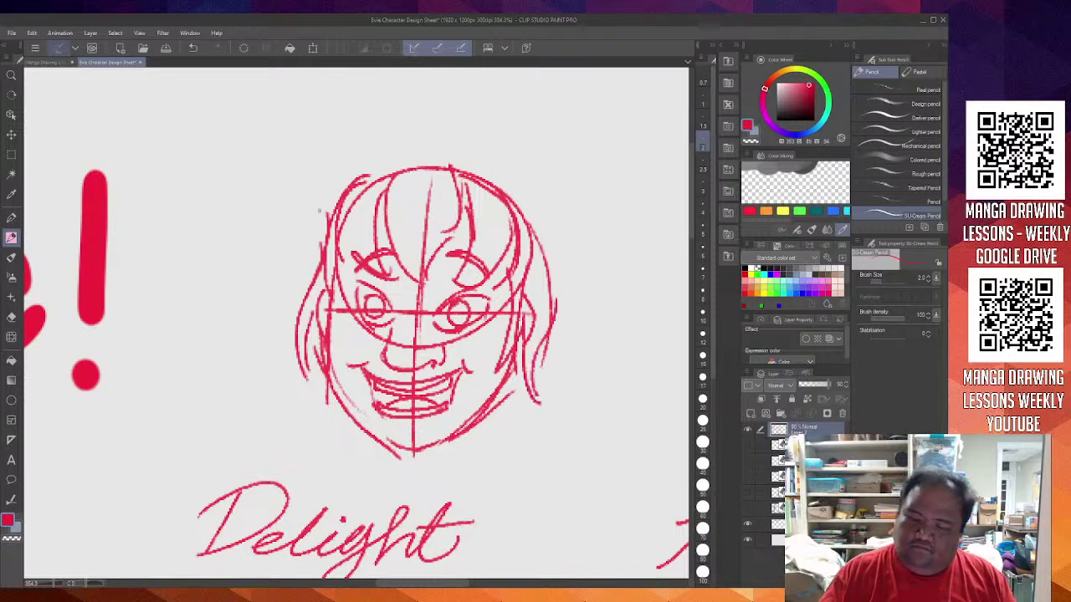
Outline the raised hair volume on the upper left of the Delight head, with a thicker line where the bun attaches
drag(318, 191, 315, 264)
key(ctrl+z)
drag(326, 179, 323, 256)
mouse_move(355, 164)
mouse_down()
mouse_move(418, 166)
mouse_move(318, 191)
mouse_up()
key(ctrl+z)
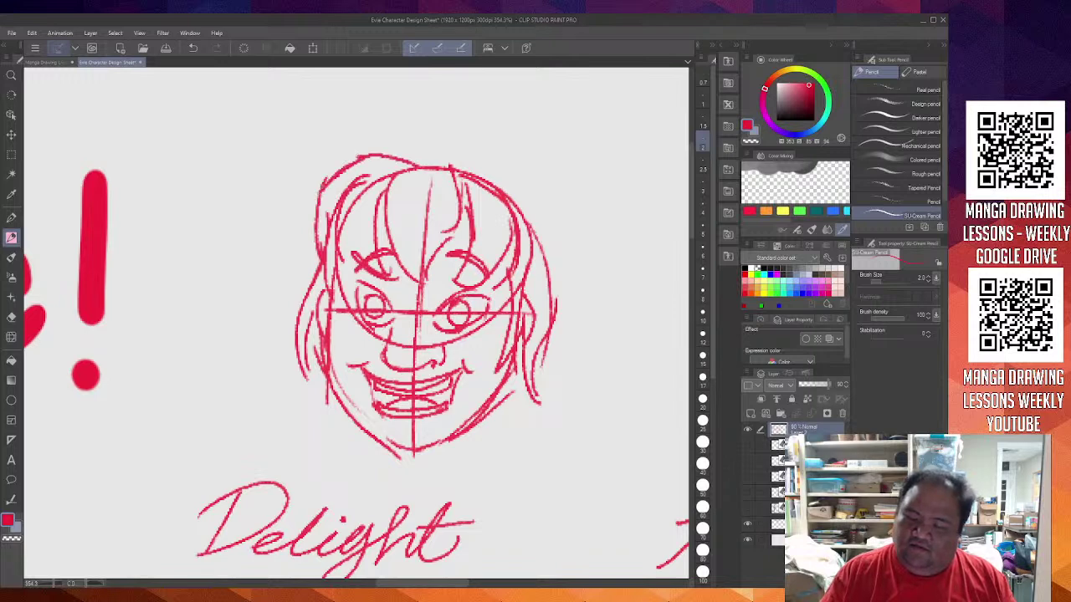
mouse_move(366, 154)
mouse_down()
mouse_move(320, 185)
mouse_move(360, 149)
mouse_up()
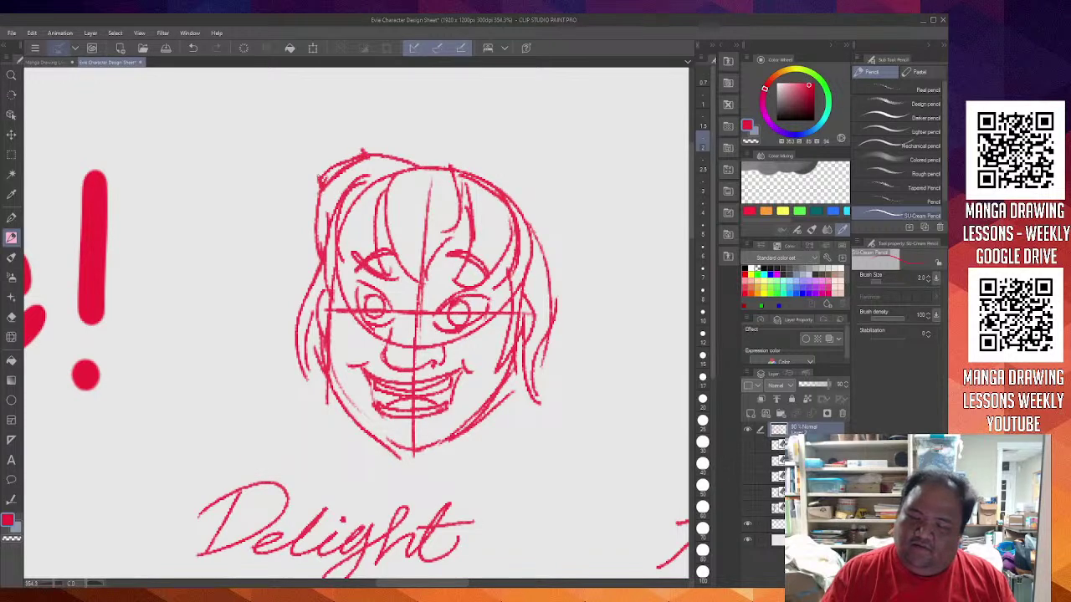
Sketch the spiky left hair bun on the Delight head, with jagged tips and hair-tie ends at its base
drag(317, 177, 296, 92)
key(ctrl+z)
mouse_move(316, 181)
mouse_down()
mouse_move(291, 151)
mouse_move(300, 134)
mouse_up()
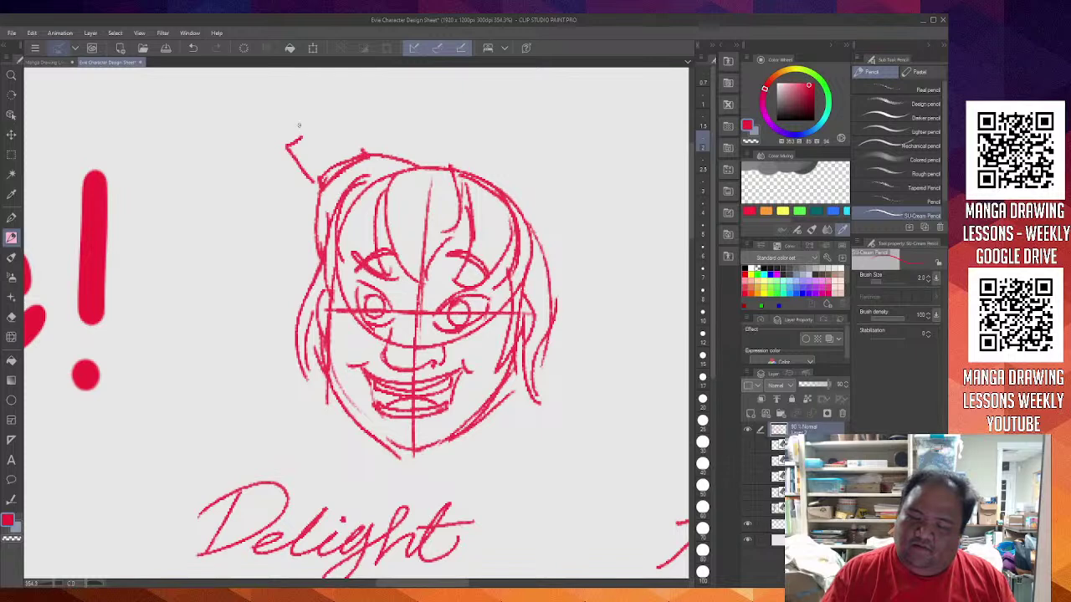
key(ctrl+z)
mouse_move(323, 179)
mouse_down()
mouse_move(303, 125)
mouse_move(310, 97)
mouse_move(316, 149)
mouse_up()
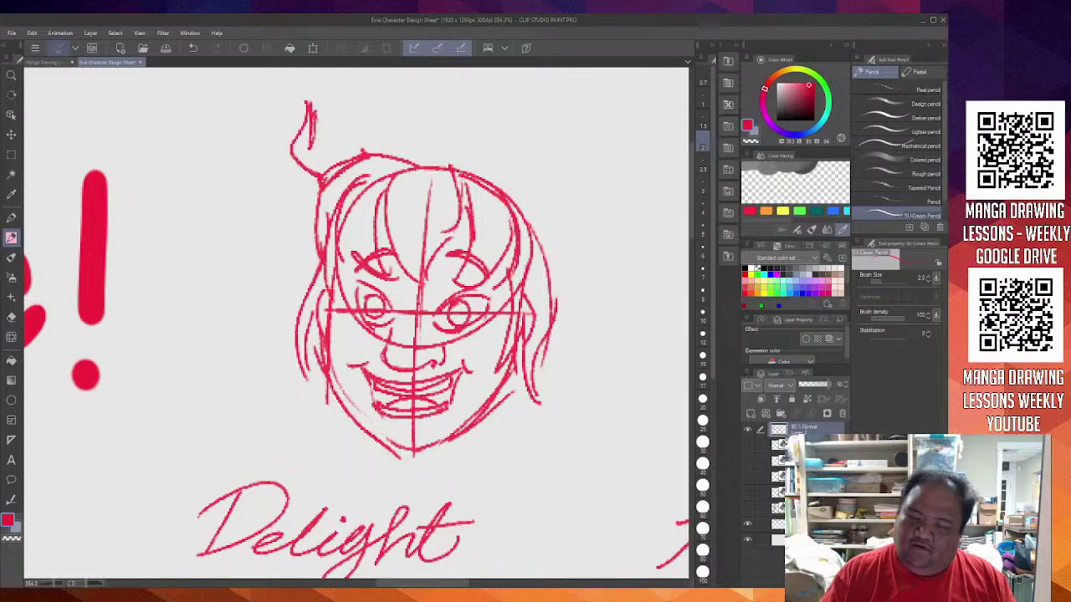
mouse_move(322, 102)
mouse_down()
mouse_move(330, 142)
mouse_move(365, 152)
mouse_up()
key(ctrl+z)
mouse_move(319, 101)
mouse_down()
mouse_move(352, 107)
mouse_move(369, 147)
mouse_up()
key(ctrl+z)
drag(320, 102, 368, 153)
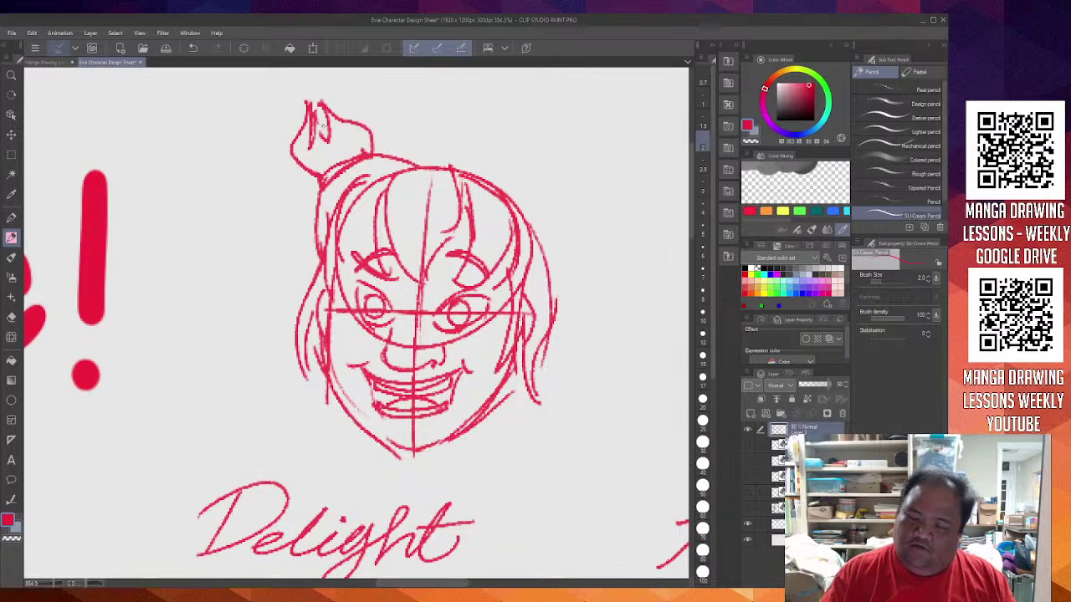
mouse_move(318, 112)
mouse_down()
mouse_move(344, 146)
mouse_move(287, 169)
mouse_up()
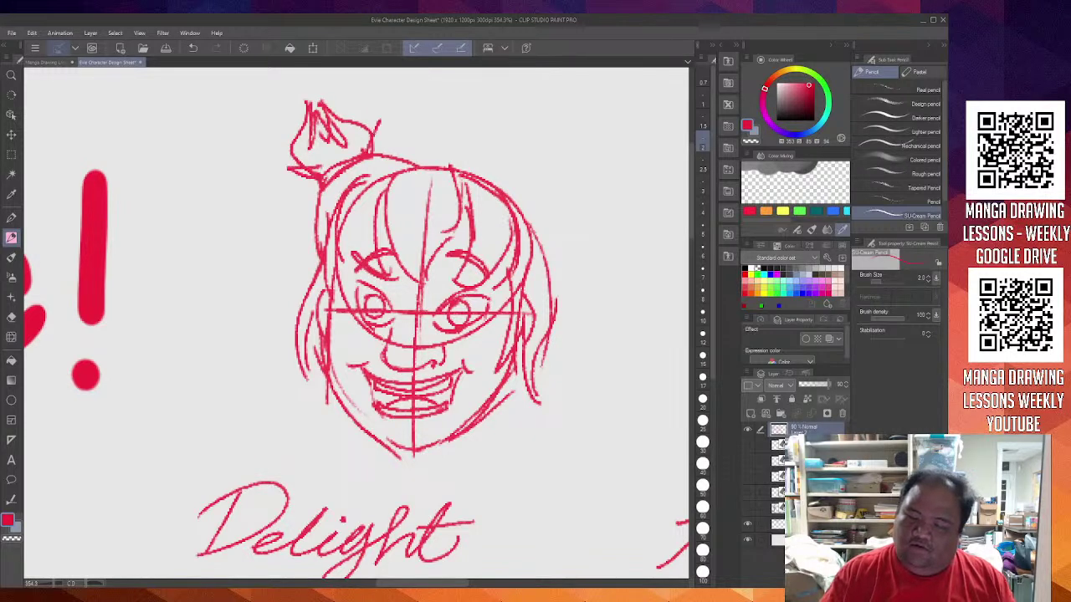
drag(380, 122, 375, 149)
Outline the hair on the upper right of the Delight head and sketch the right bun with jagged tips
drag(463, 167, 510, 159)
key(ctrl+z)
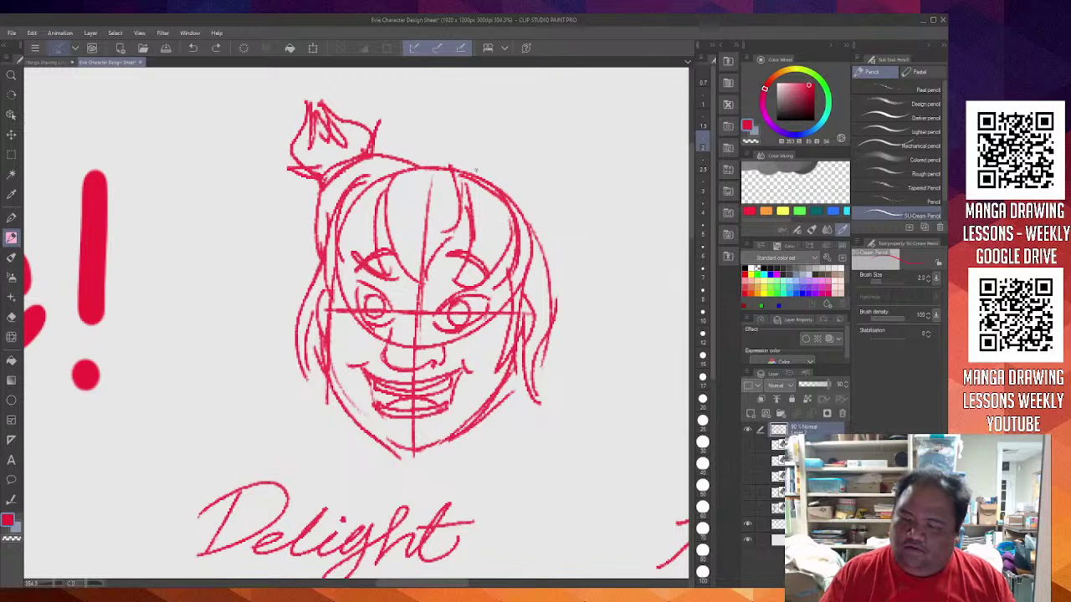
mouse_move(445, 172)
mouse_down()
mouse_move(507, 167)
mouse_move(541, 209)
mouse_up()
mouse_move(512, 169)
mouse_down()
mouse_move(549, 213)
mouse_move(549, 261)
mouse_move(553, 132)
mouse_up()
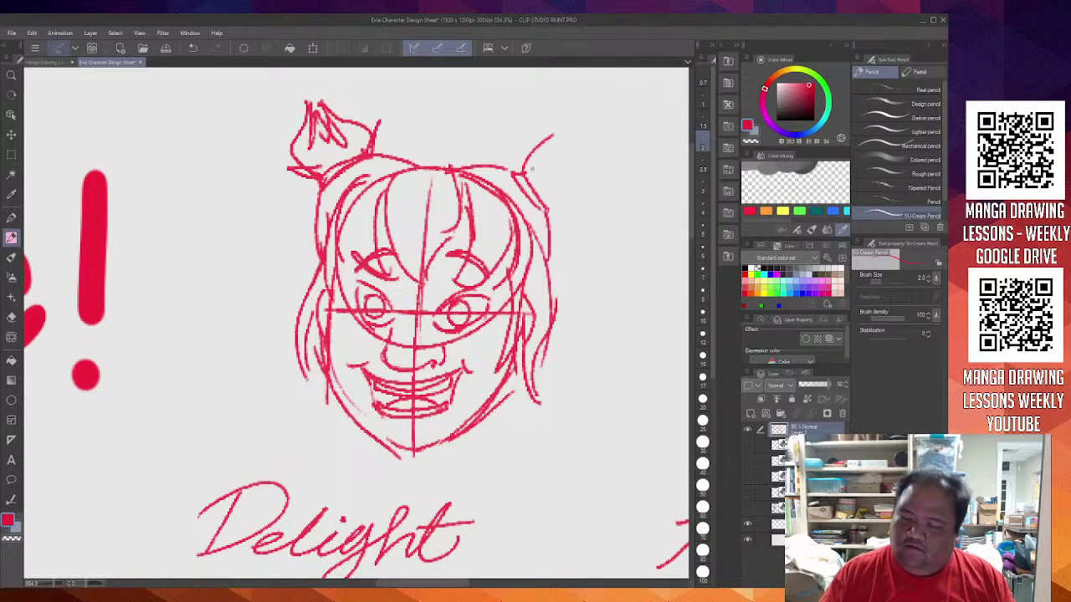
key(ctrl+z)
mouse_move(516, 174)
mouse_down()
mouse_move(570, 137)
mouse_move(551, 159)
mouse_move(579, 149)
mouse_move(567, 167)
mouse_move(578, 174)
mouse_move(549, 210)
mouse_move(584, 150)
mouse_up()
key(ctrl+z)
drag(521, 126, 524, 171)
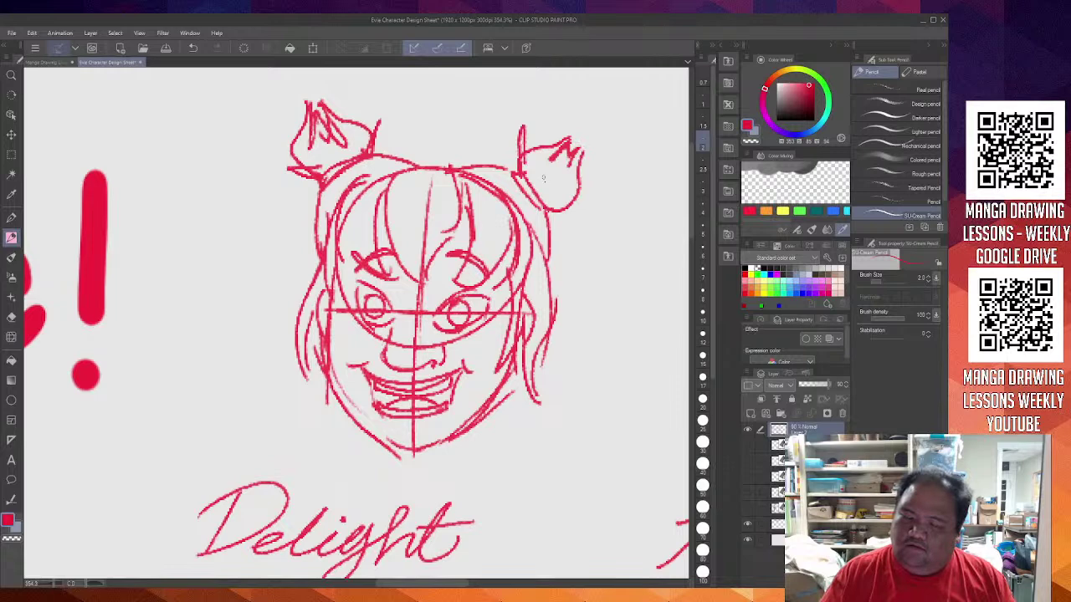
Sketch a small curved tuft of hair at the top centre of the Delight head, replacing a first angular version
drag(587, 203, 549, 216)
drag(425, 134, 432, 165)
mouse_move(441, 134)
mouse_down()
mouse_move(432, 164)
mouse_move(435, 156)
mouse_up()
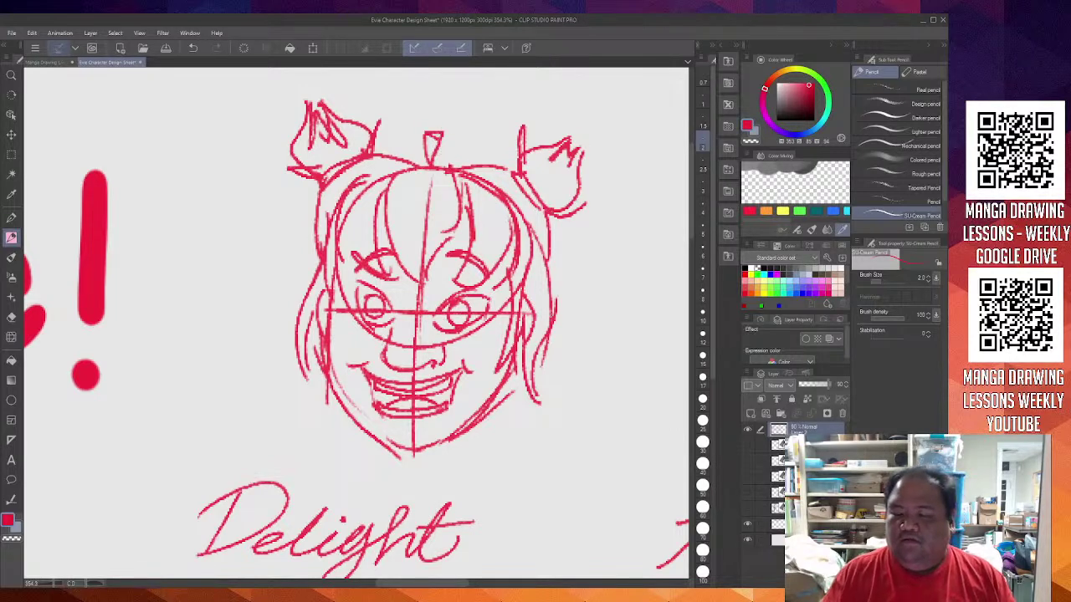
key(ctrl+z)
key(ctrl+z)
key(ctrl+z)
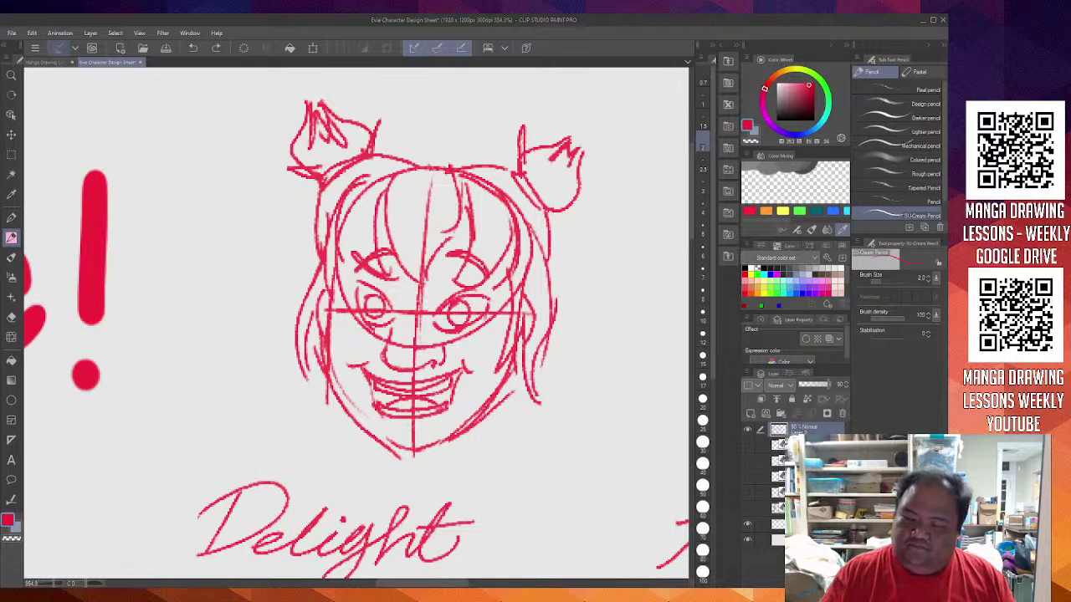
mouse_move(426, 168)
mouse_down()
mouse_move(430, 155)
mouse_move(434, 165)
mouse_up()
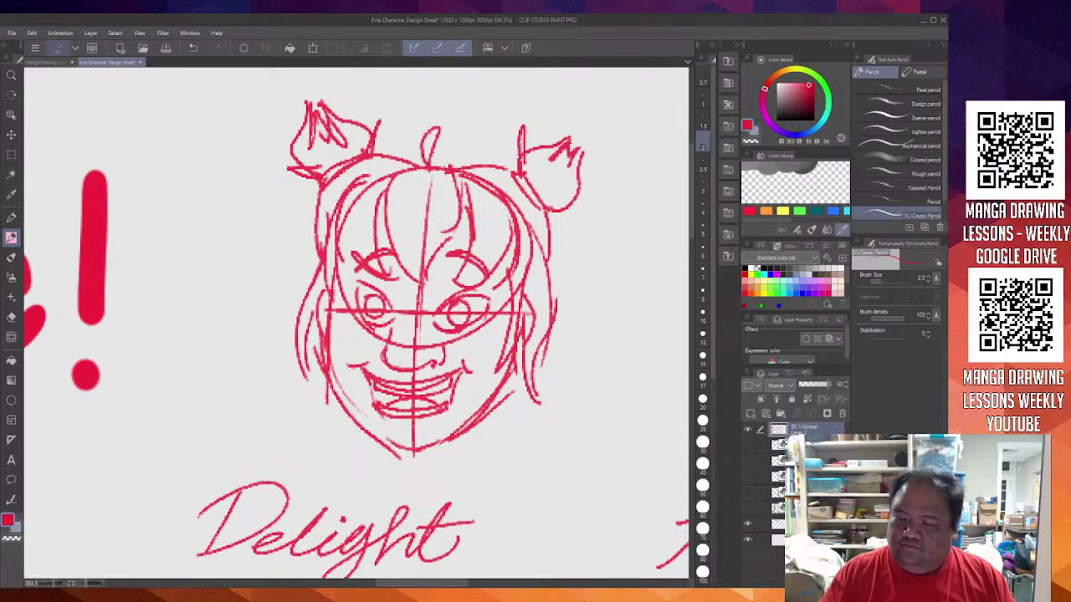
Add the lower hair-tie end at the base of the right bun on the Delight head
drag(586, 201, 549, 199)
scroll(564, 285, down, 3)
drag(581, 361, 509, 250)
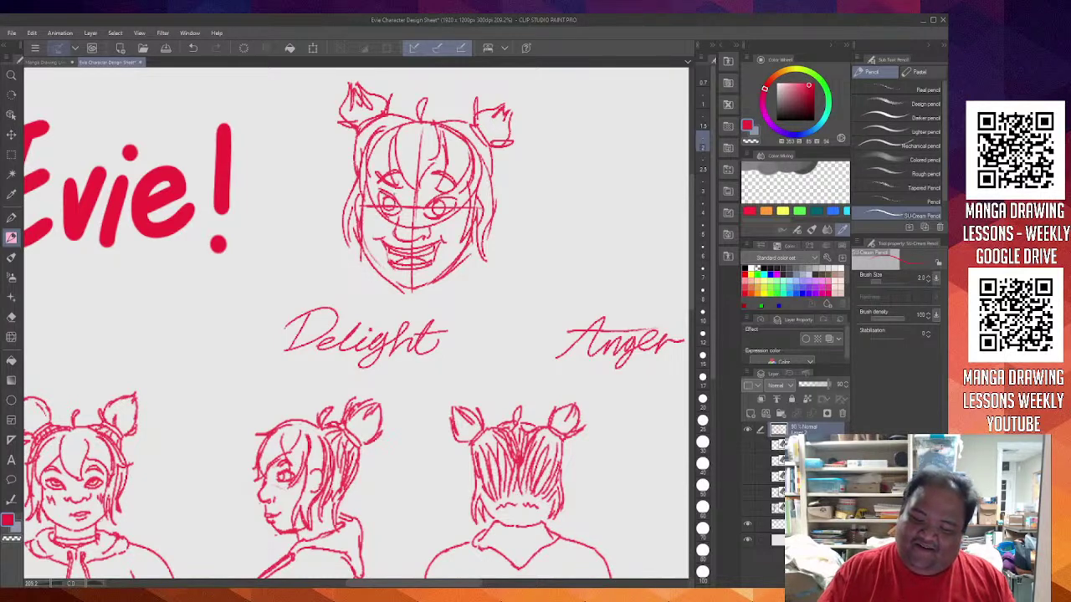
Touch up the upper lid of the left Delight eye with a short stroke, comparing the face with and without it
key(ctrl+z)
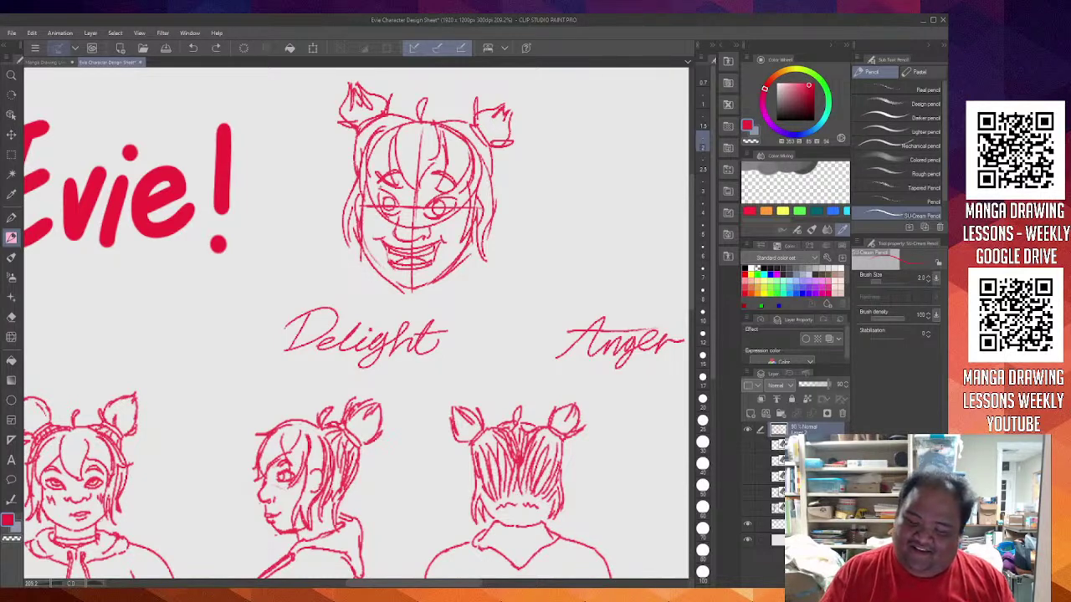
key(ctrl+y)
key(ctrl+z)
drag(381, 186, 396, 198)
key(ctrl+z)
key(ctrl+y)
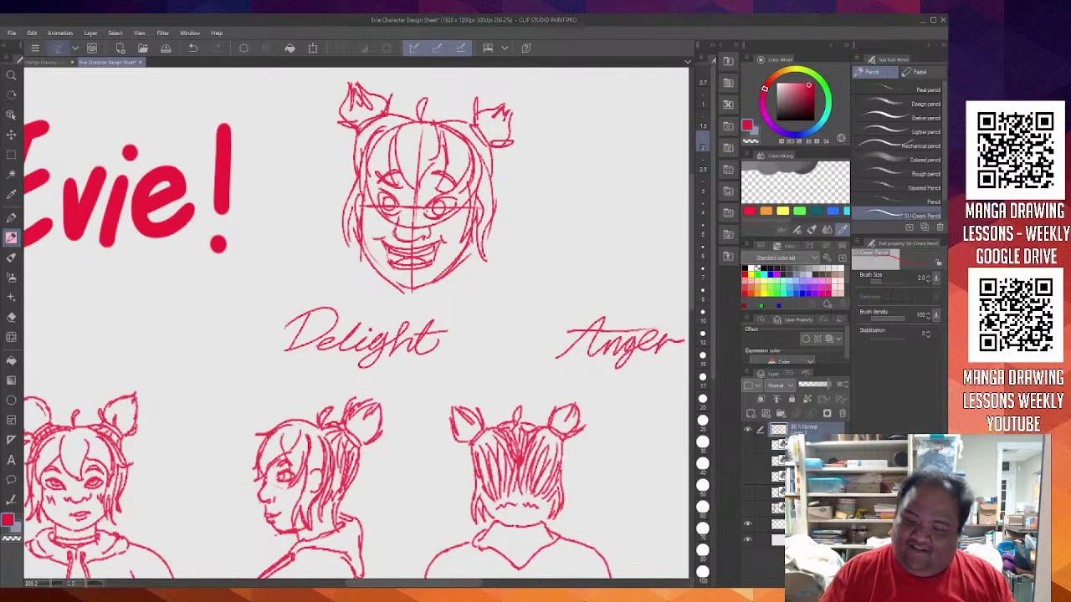